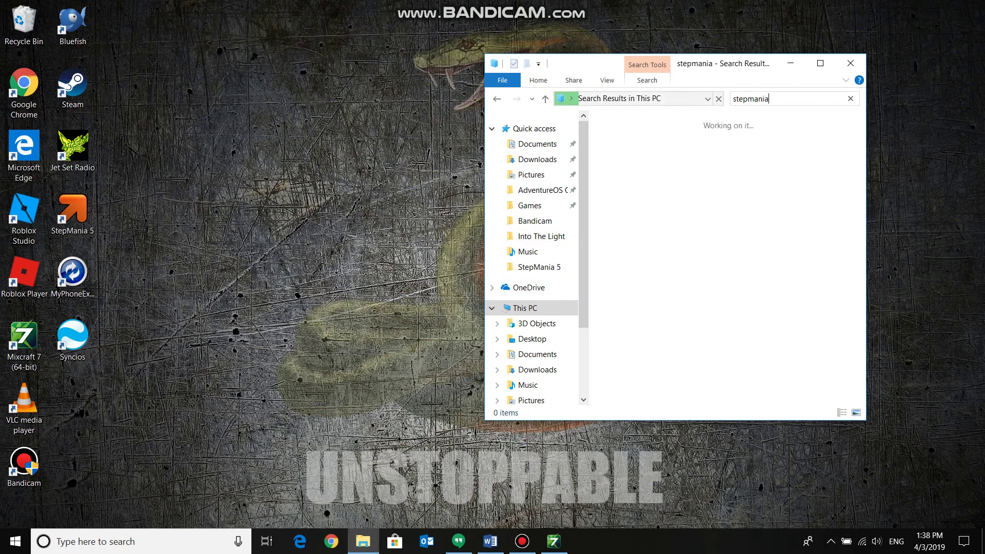
Go to the StepMania 5 song folder inside the game's Songs directory
left_click(537, 267)
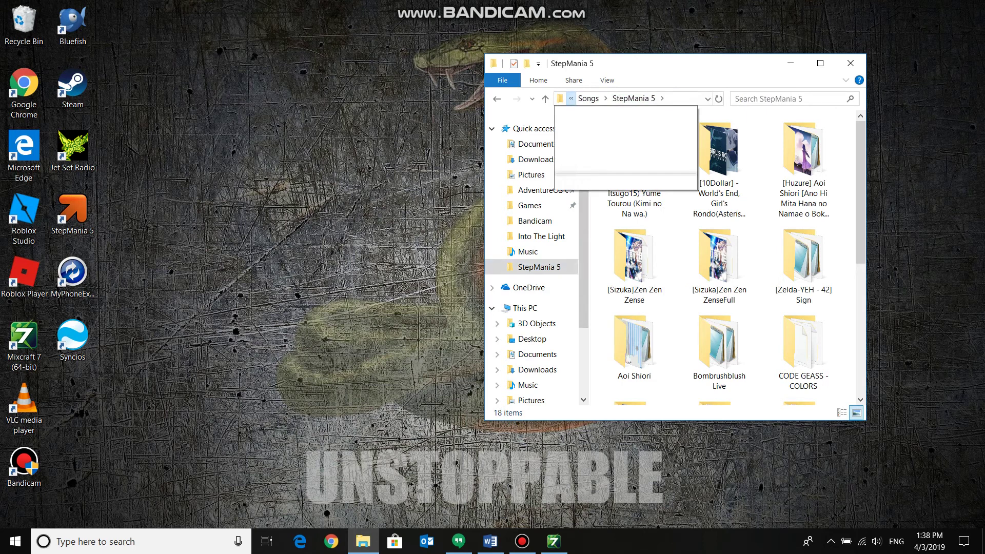
left_click(571, 98)
left_click(588, 99)
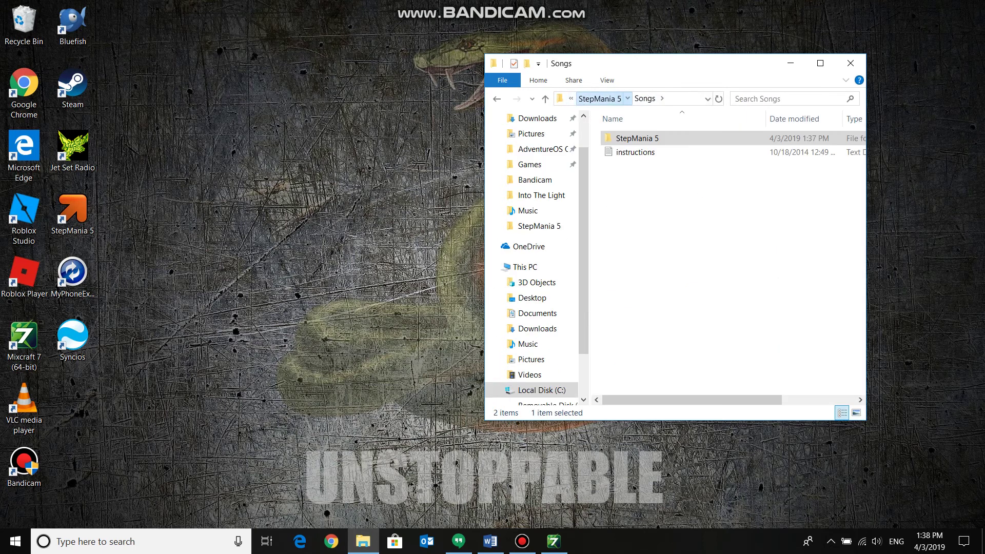
left_click(598, 99)
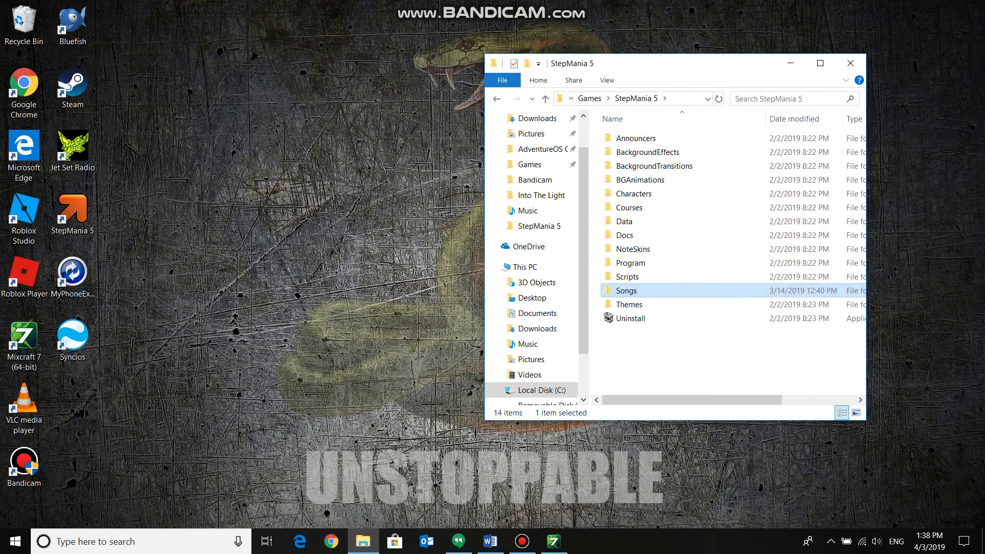
double_click(626, 291)
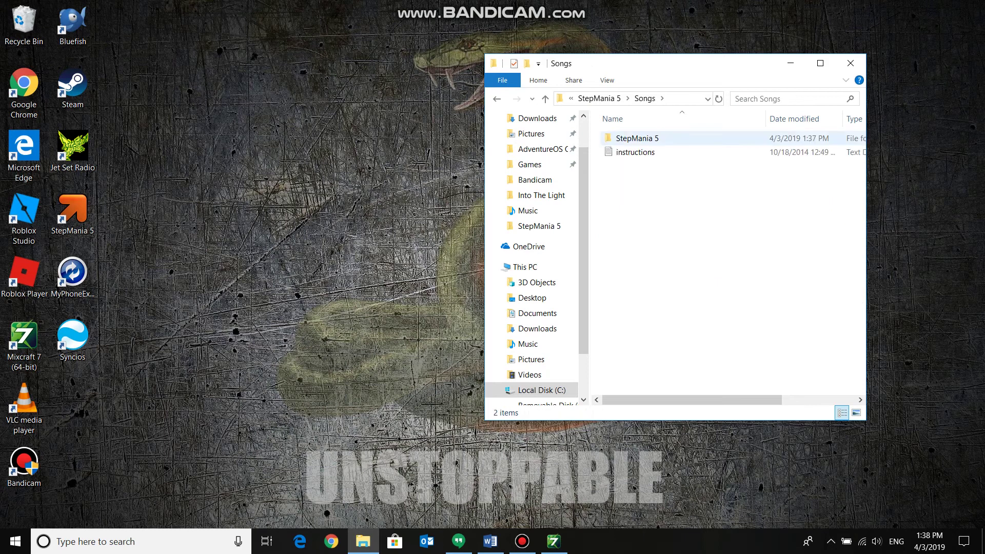
double_click(636, 139)
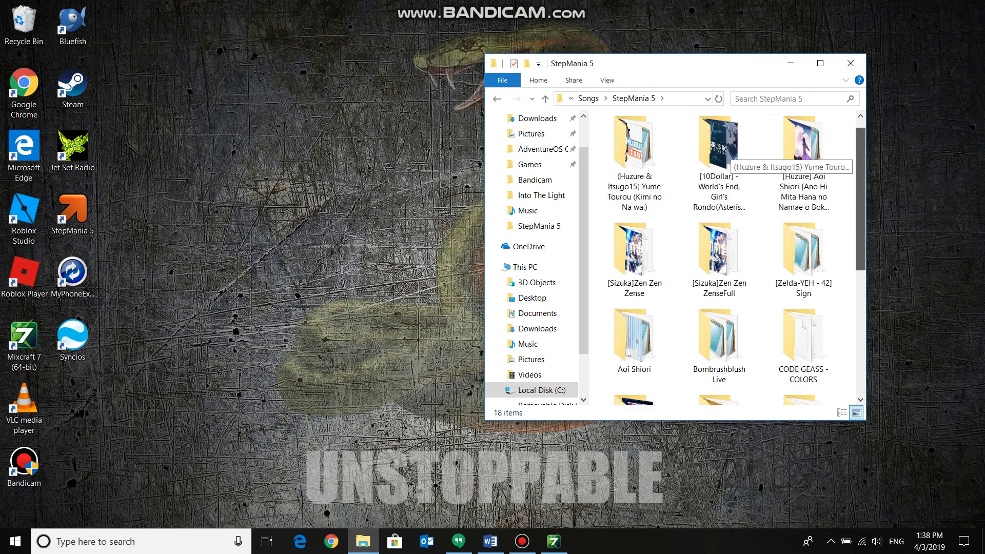
Create a new folder named Inkmoming among the StepMania 5 song folders
scroll(726, 154, "down", 5)
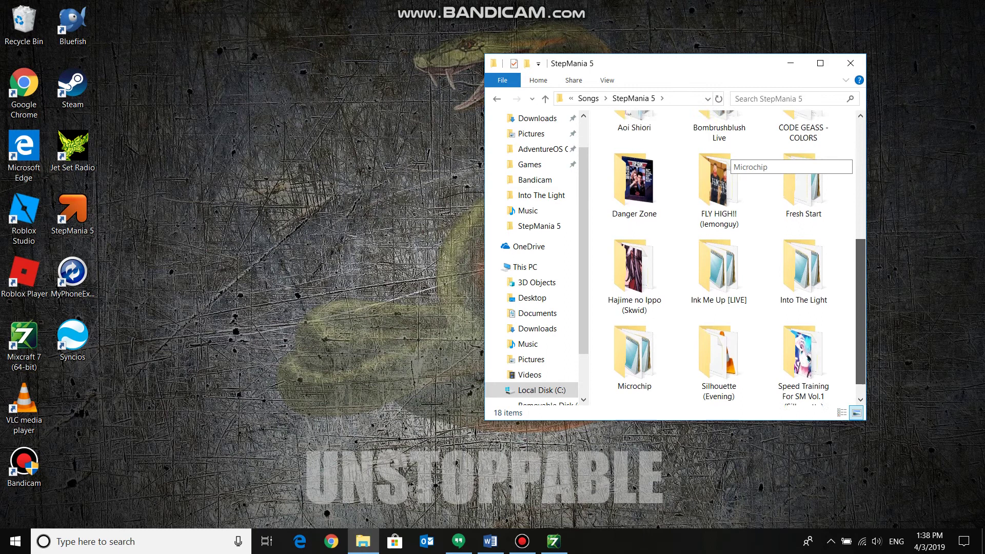
scroll(803, 190, "up", 2)
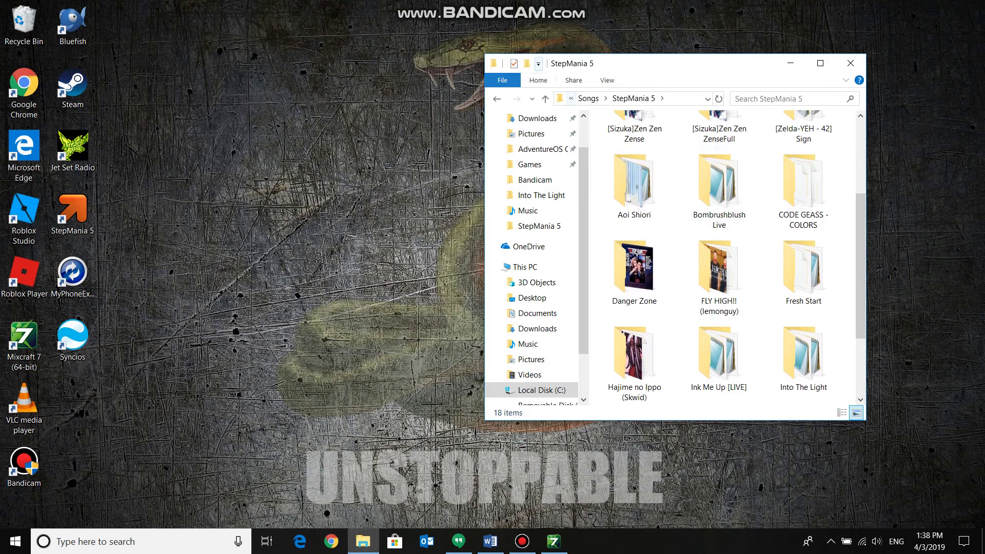
key("ctrl+shift+n")
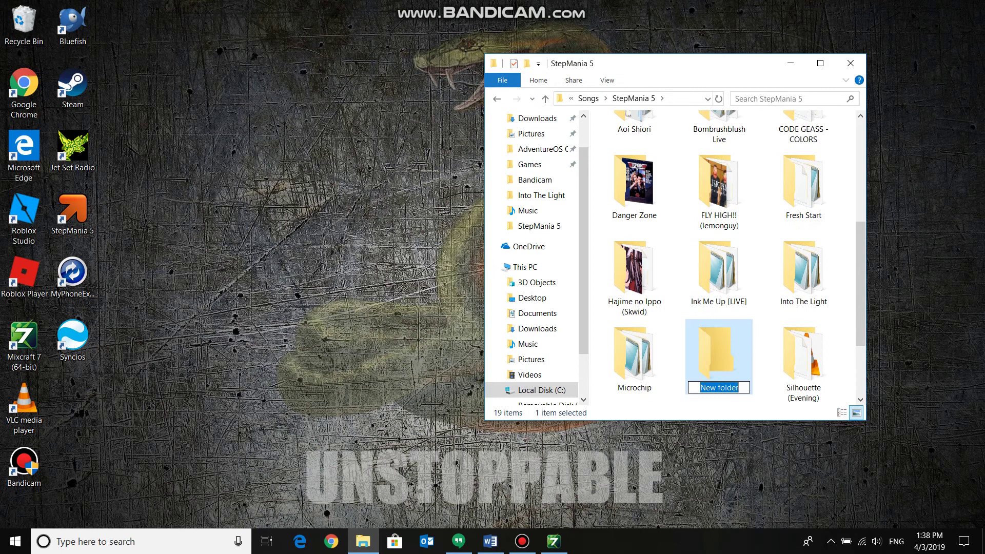
left_click(761, 354)
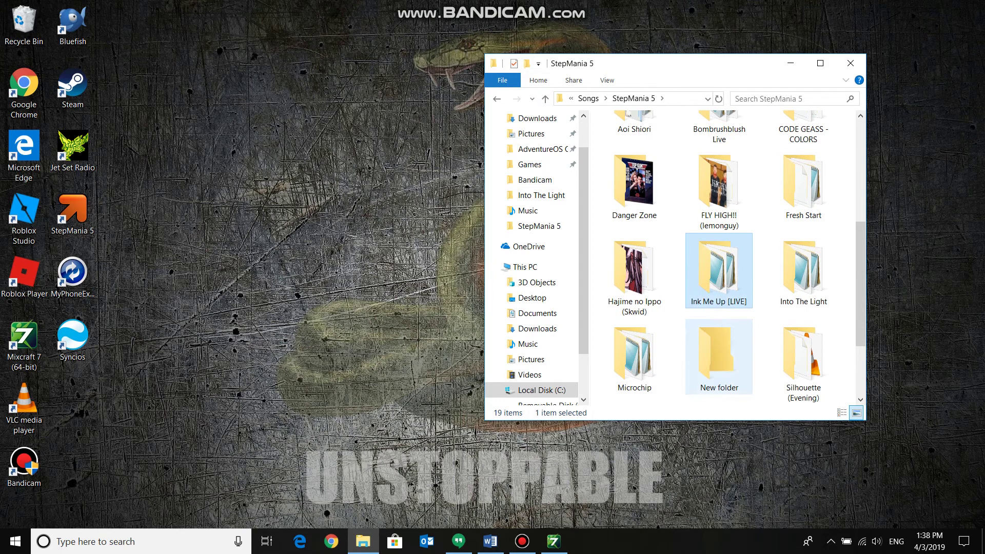
right_click(724, 369)
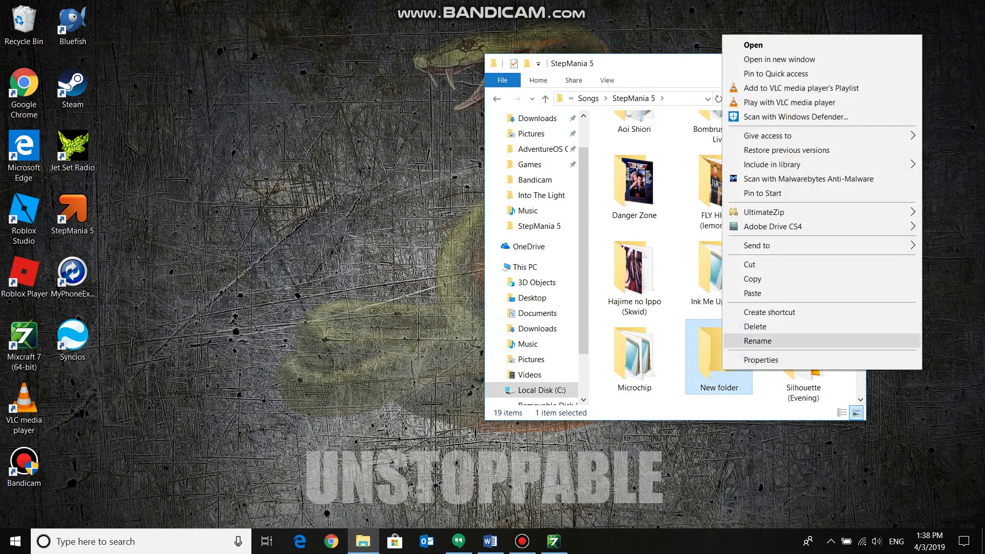
left_click(757, 340)
type("Ink")
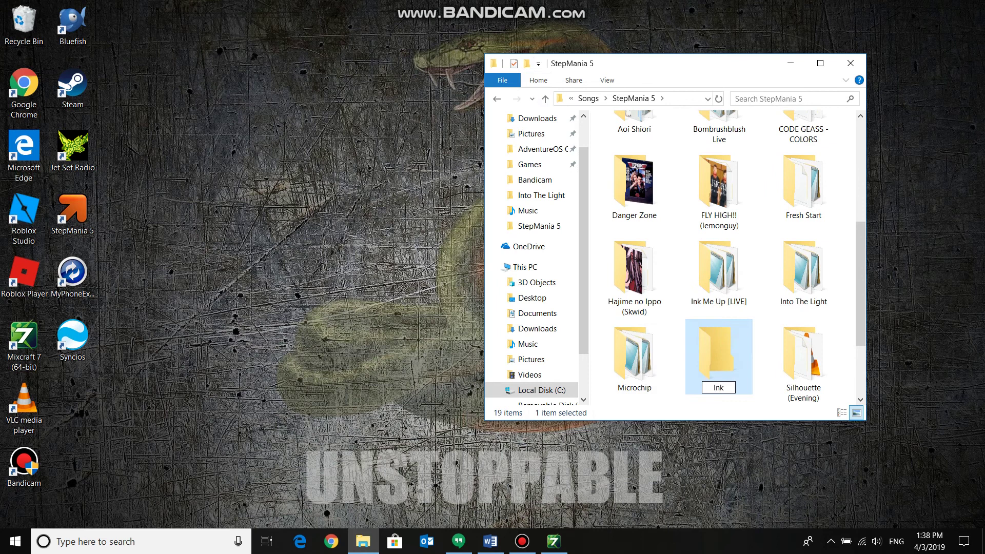
type("moming")
key("Return")
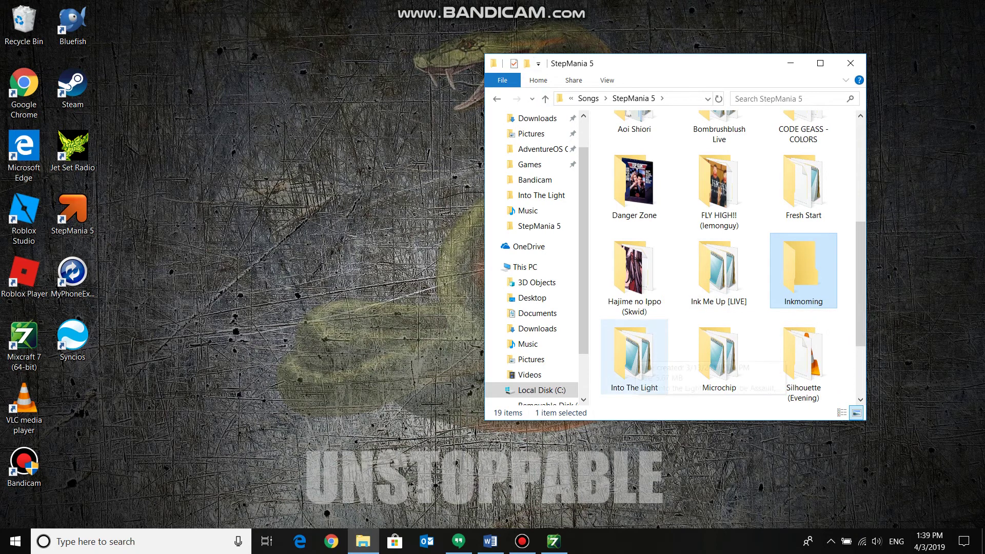
Copy the Mecha-Tribe Assault SM file from the Into The Light folder into the Inkmoming folder
double_click(634, 359)
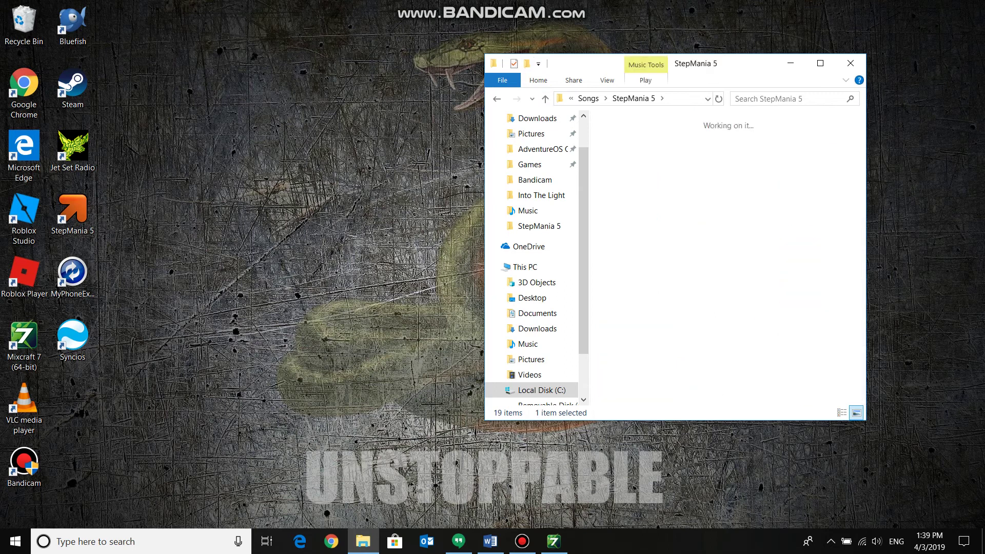
left_click(722, 157)
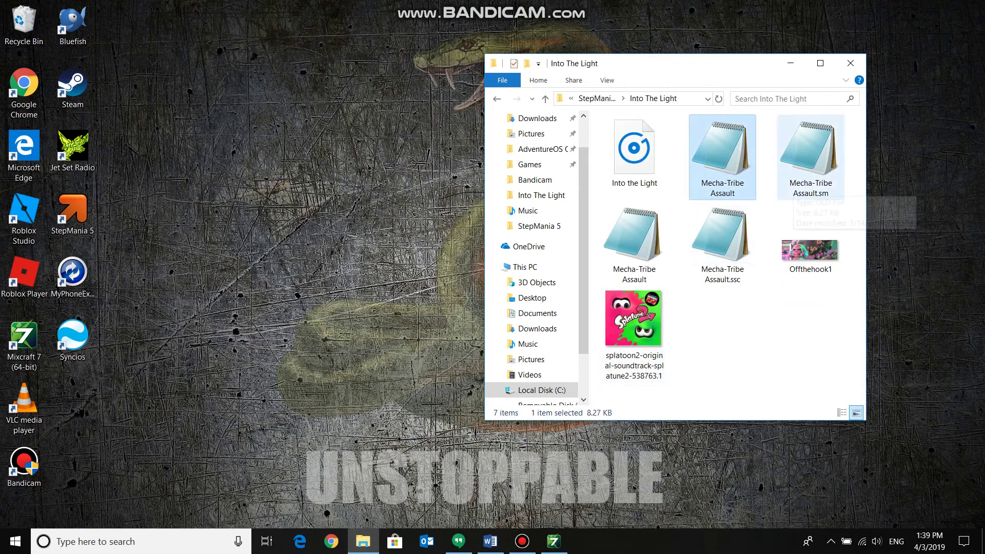
left_click(803, 182)
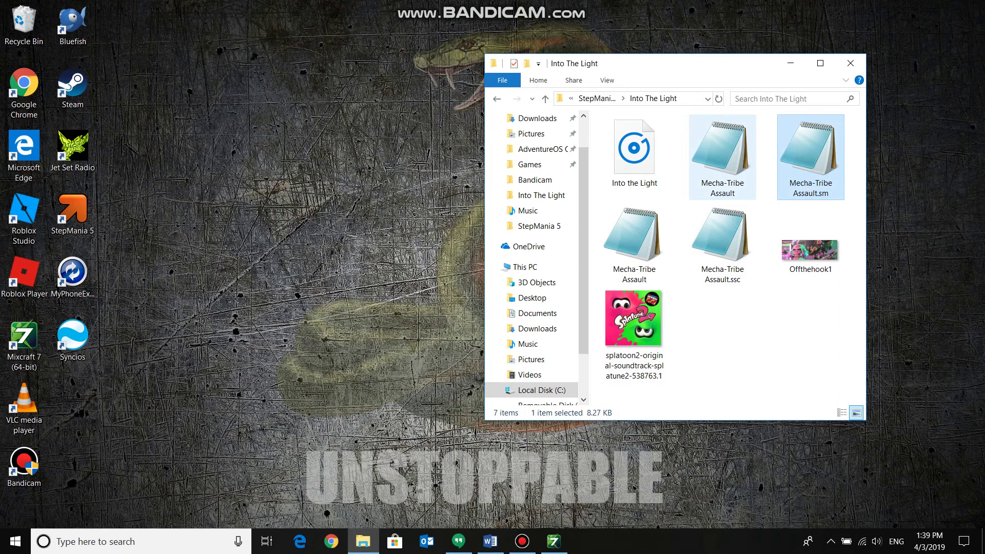
left_click(723, 158)
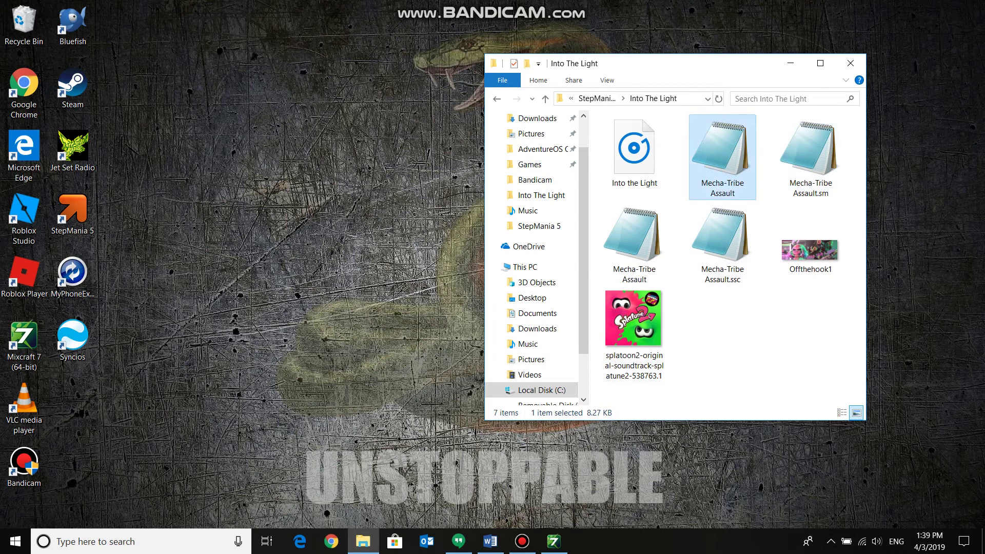
left_click(598, 99)
double_click(804, 271)
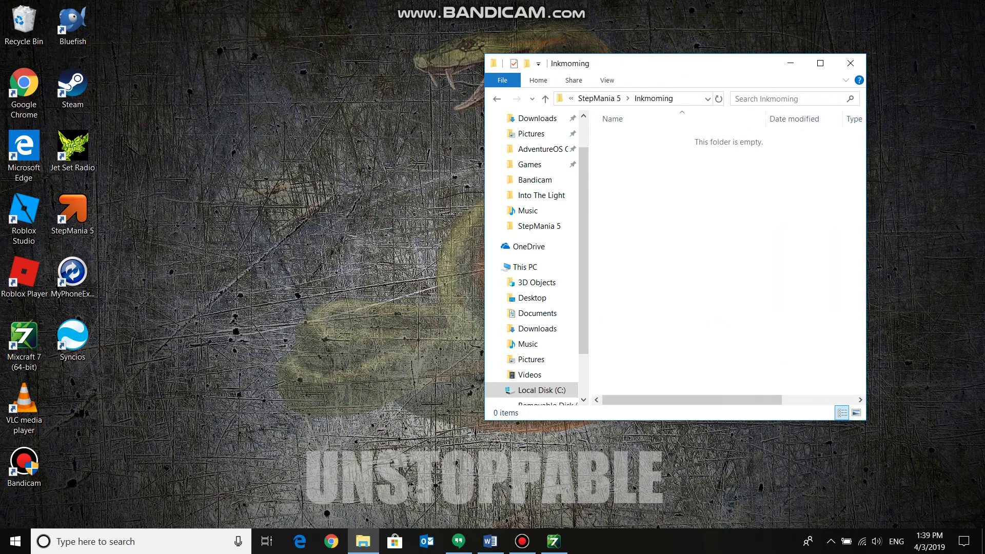
key("ctrl+v")
Copy the Mecha-Tribe Assault SSC file from the Into The Light folder into the Inkmoming folder
left_click(598, 98)
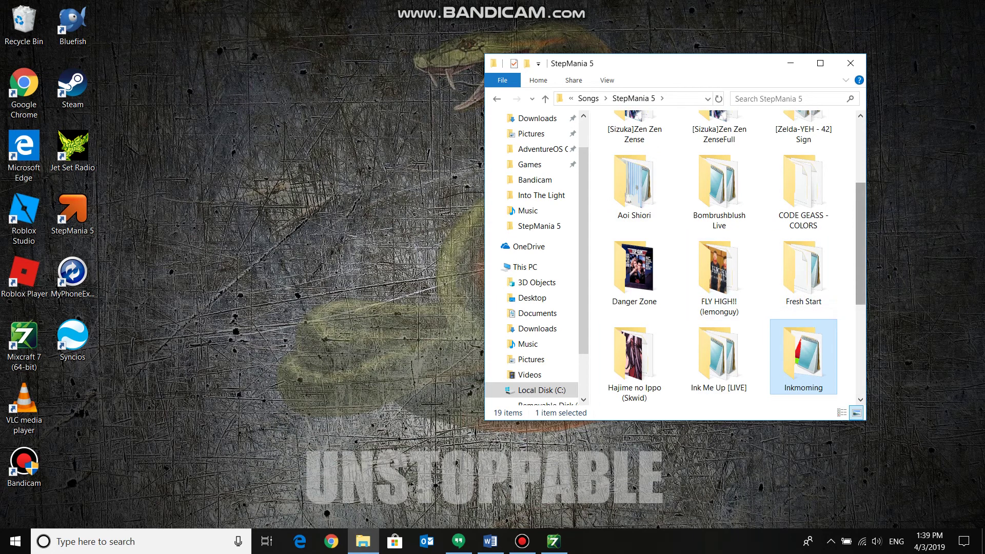
scroll(719, 277, "down", 1)
double_click(634, 372)
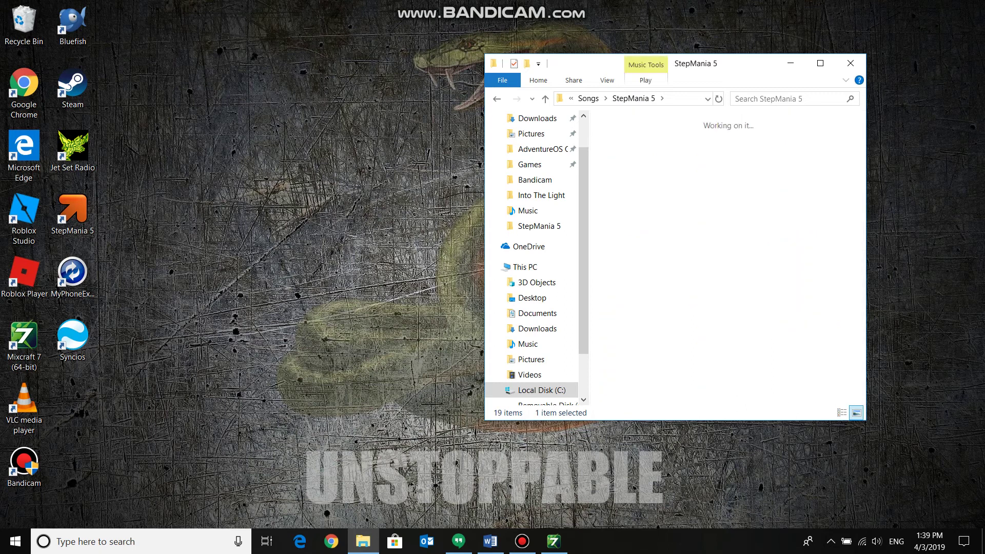
left_click(634, 241)
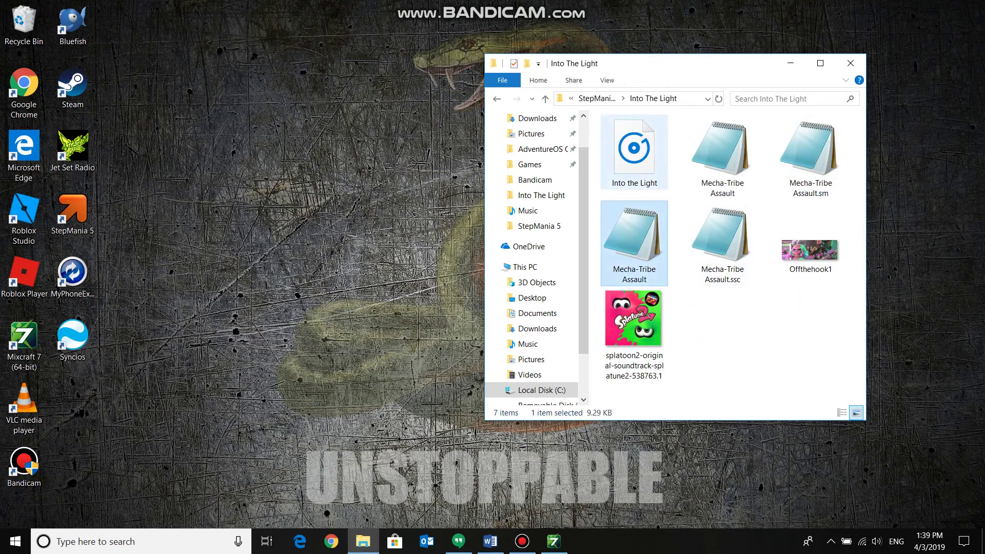
left_click(601, 99)
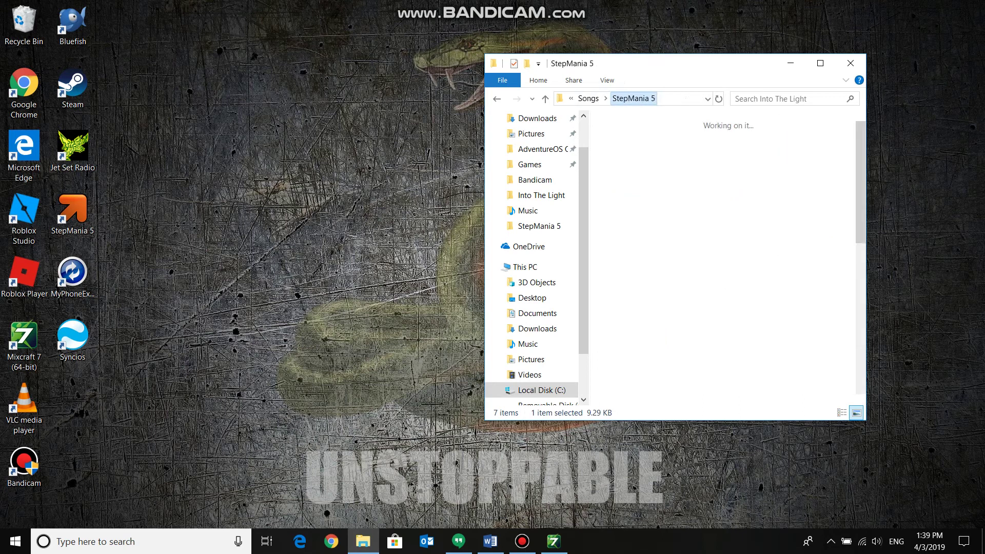
double_click(803, 267)
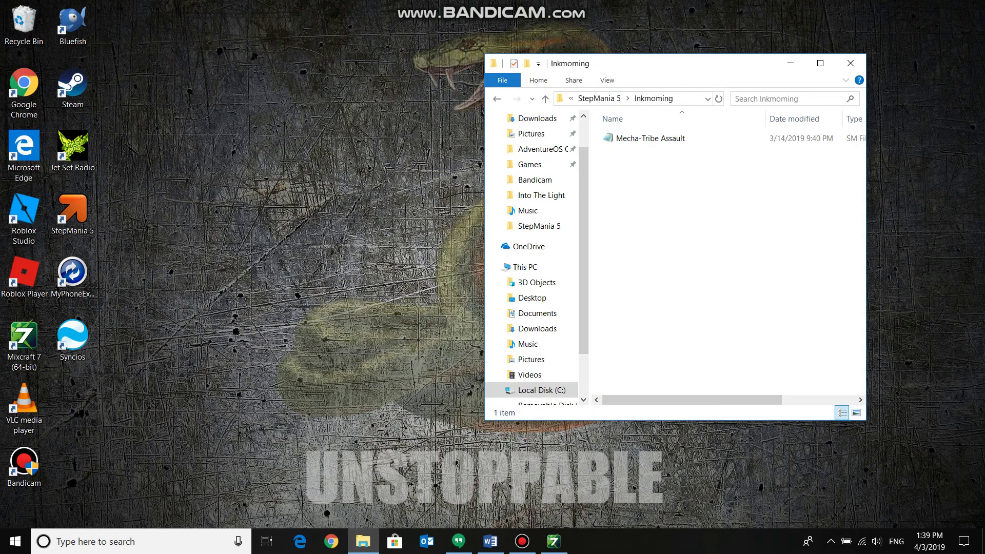
key("ctrl+v")
left_click_drag(716, 196, 639, 230)
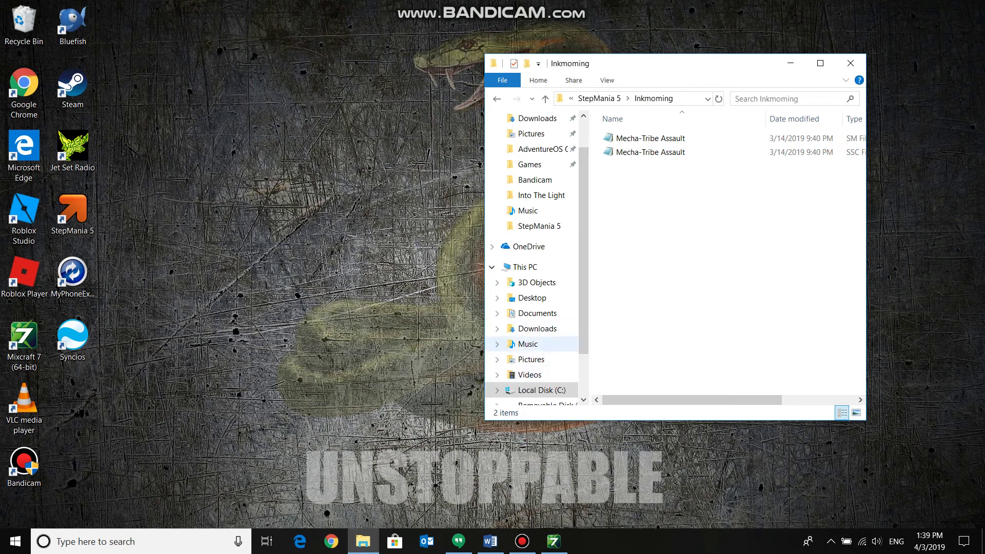
Copy the track 02 Inkoming! from Splatune 2 [Disc 1] in the Nintendo music folder into the Inkmoming song folder
left_click(528, 344)
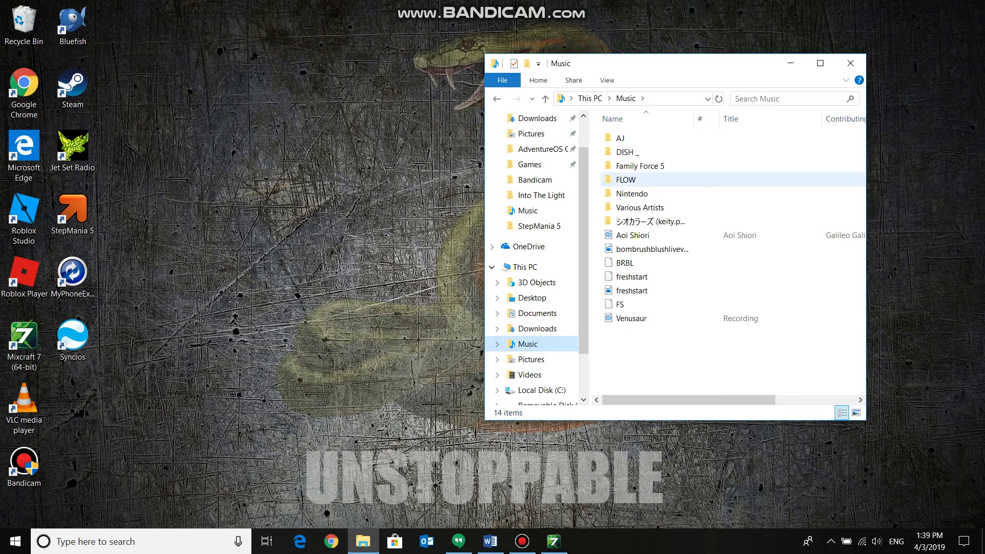
left_click(636, 194)
double_click(632, 193)
double_click(636, 152)
left_click(636, 152)
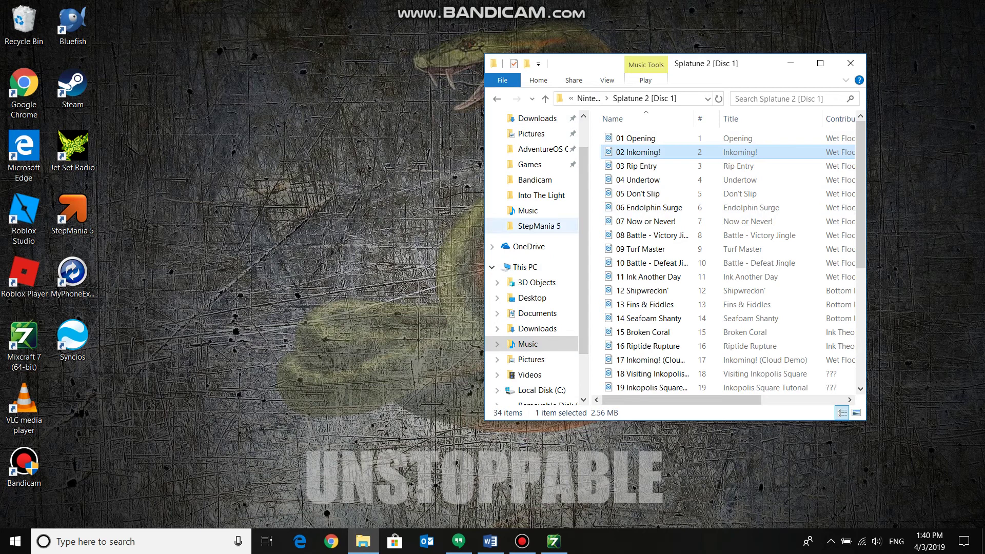
left_click(539, 226)
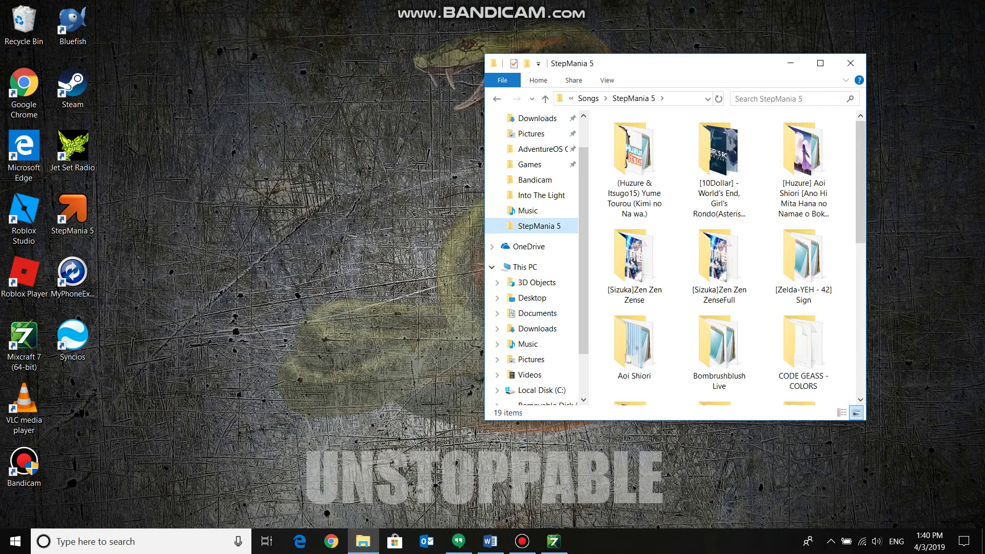
scroll(718, 328, "down", 5)
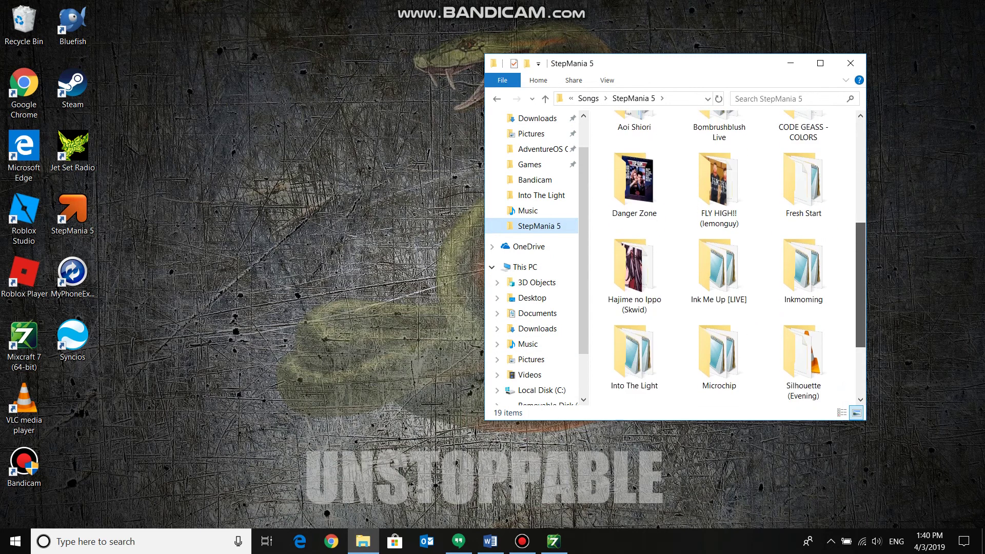
left_click(803, 267)
double_click(804, 268)
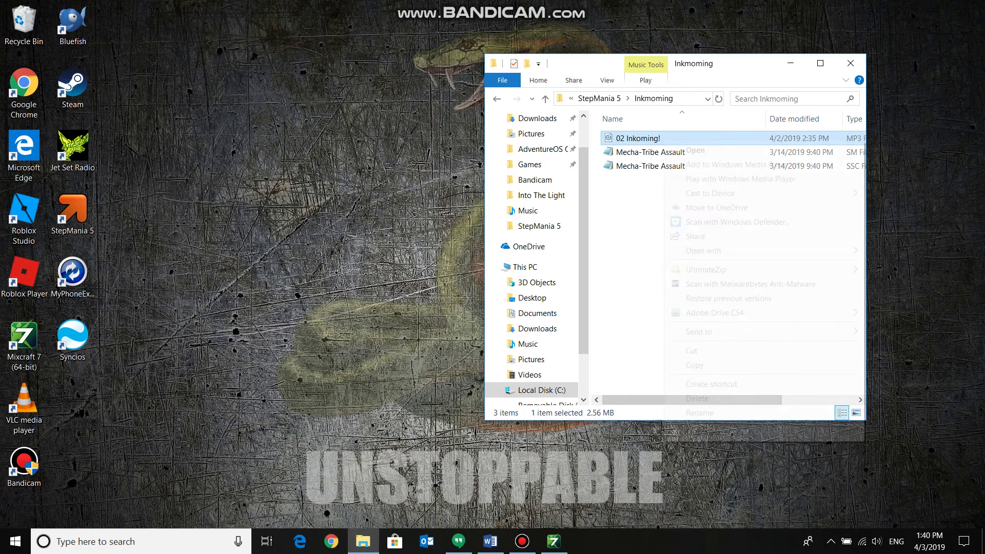
Rename the MP3 file in the Inkmoming folder as Inkoming!, dropping the track number
right_click(663, 140)
left_click(700, 413)
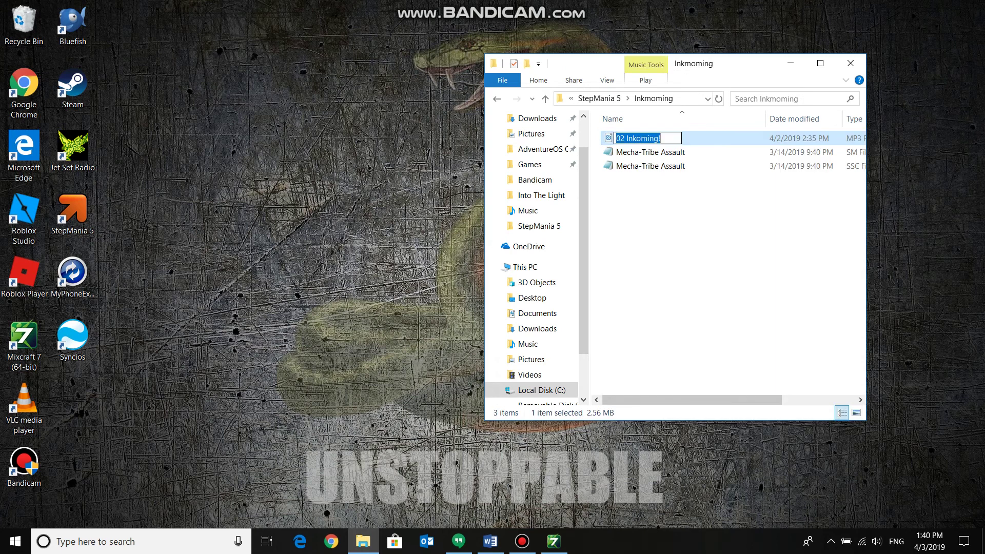
left_click(620, 139)
key("Delete")
key("Delete")
key("BackSpace")
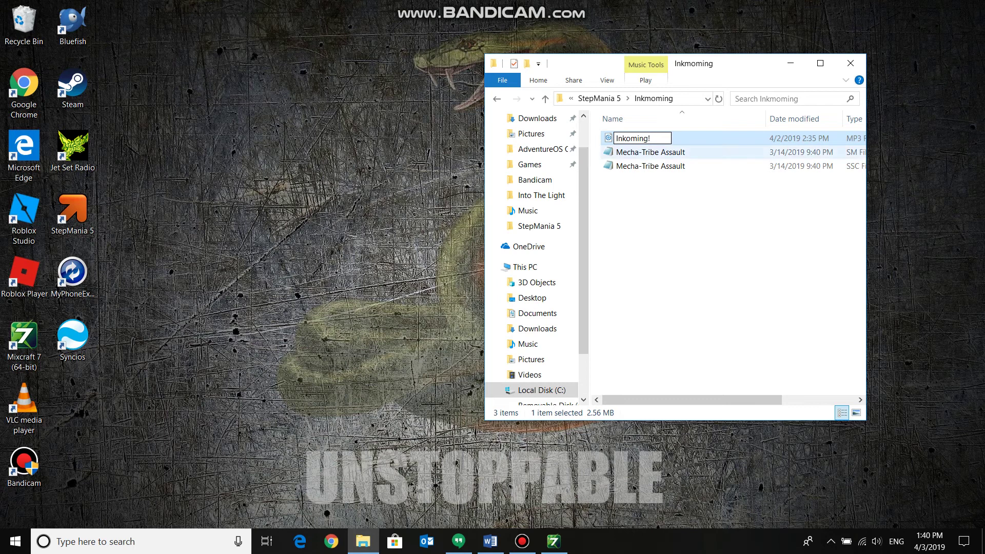
key("End")
key("Return")
Rename the Mecha-Tribe Assault SM file in the Inkmoming folder as Inkmoming!
right_click(685, 157)
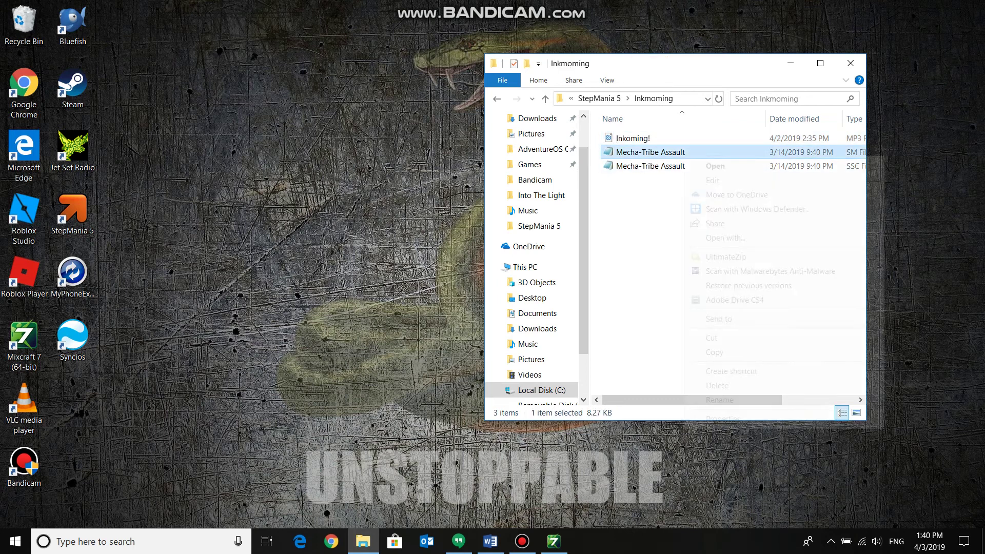
left_click(719, 399)
type("J")
key("BackSpace")
type("Inkmon")
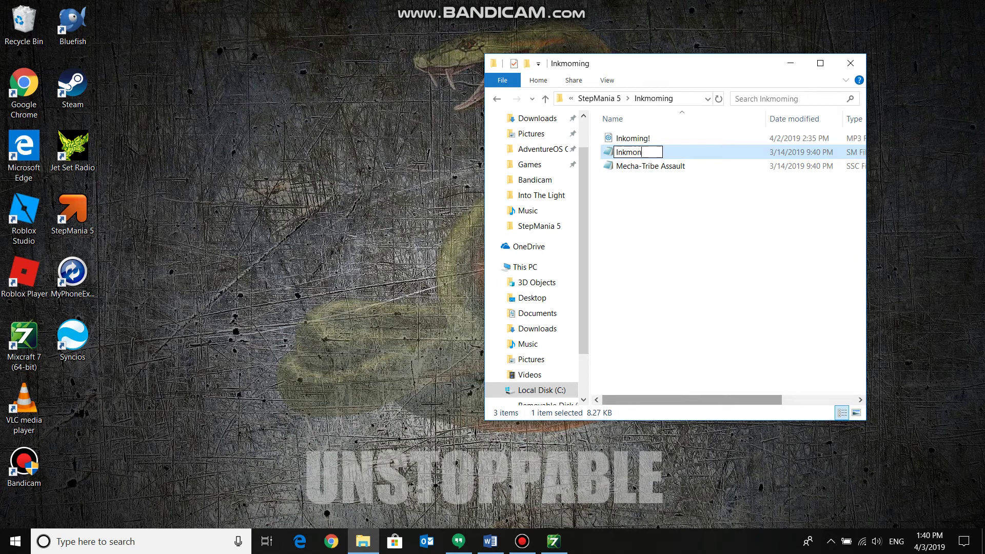
key("BackSpace")
type("ming!")
key("Return")
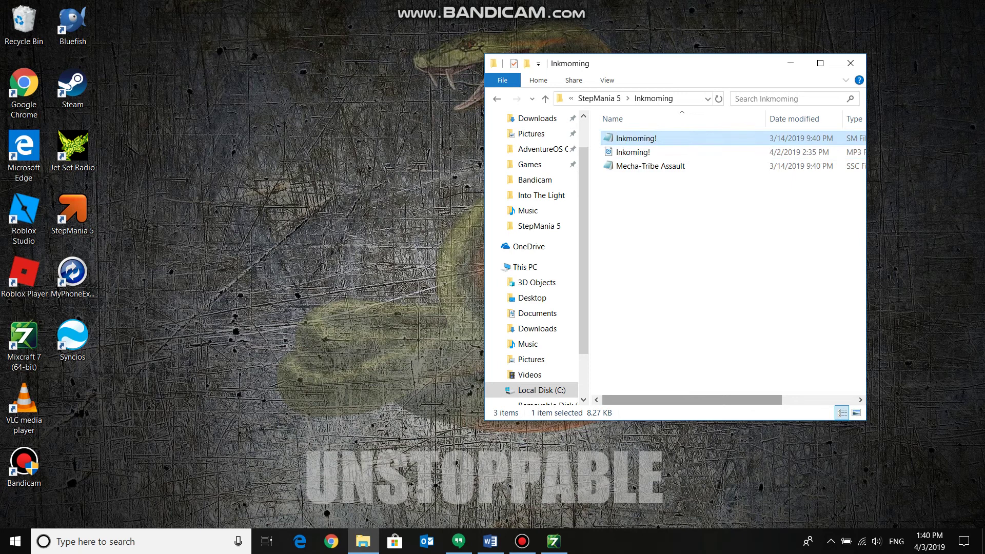
Correct the SM file's name in the Inkmoming folder to Inkoming! by removing the extra letter m
right_click(659, 143)
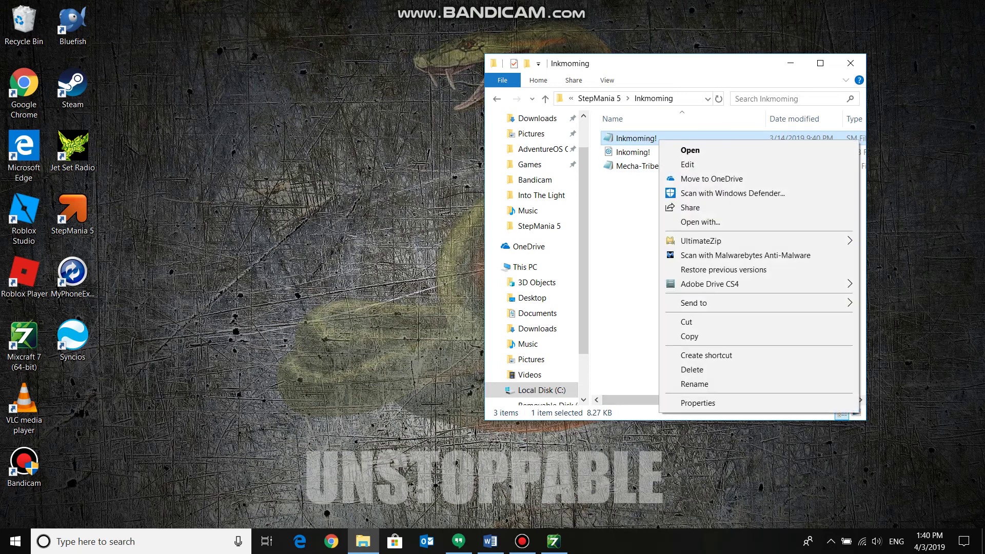
left_click(694, 384)
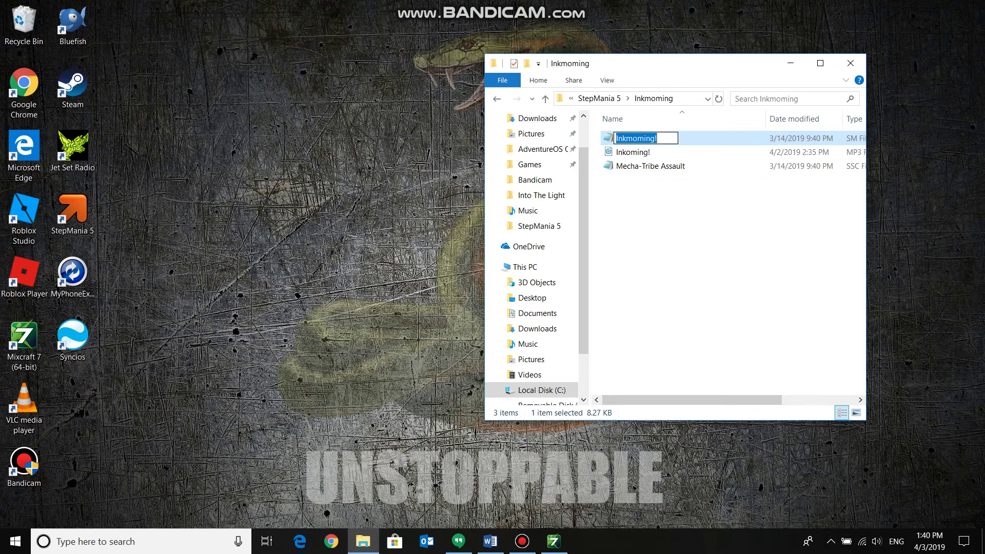
right_click(633, 138)
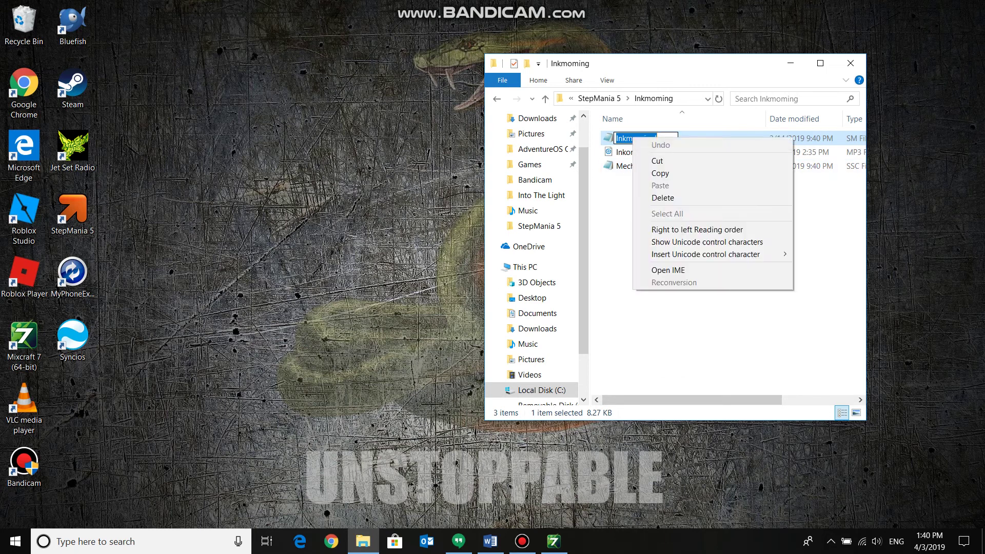
key("Escape")
key("Escape")
right_click(632, 142)
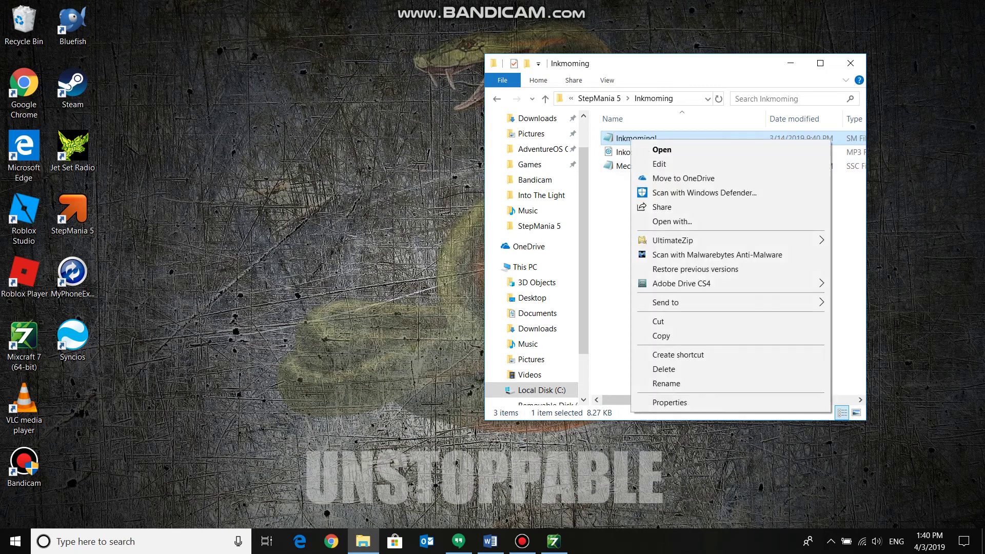
left_click(667, 384)
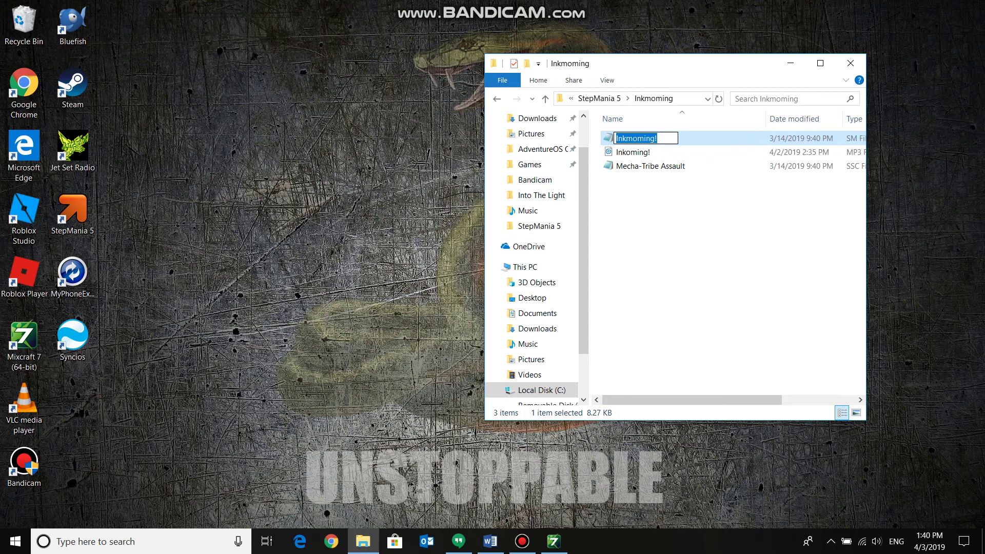
key("Right")
key("Left")
key("Left")
key("Left")
key("Left")
key("Left")
key("BackSpace")
key("Return")
Rename the Mecha-Tribe Assault SSC file in the Inkmoming folder as Inkoming!
right_click(664, 165)
key("Up")
key("Up")
key("Return")
type("Inkoming")
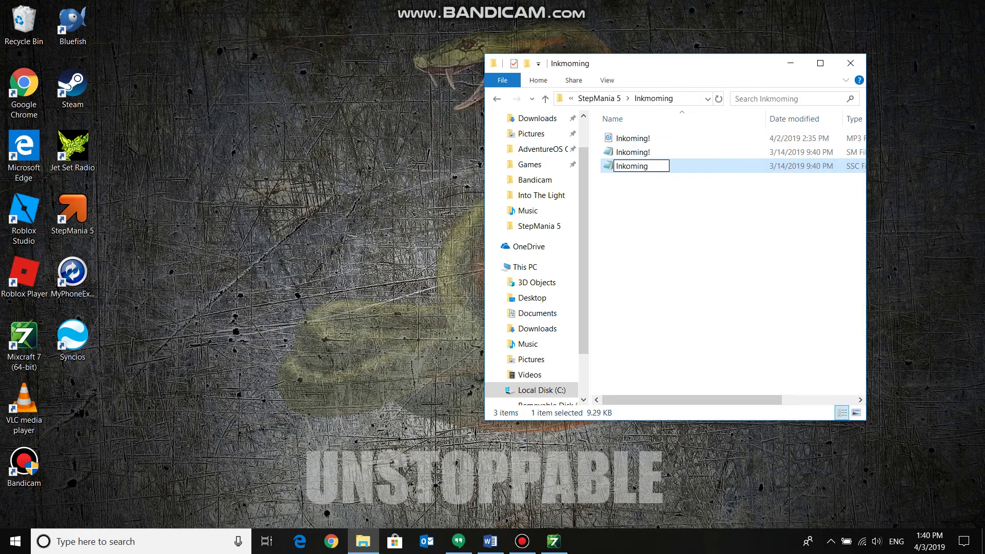
type("!")
key("Return")
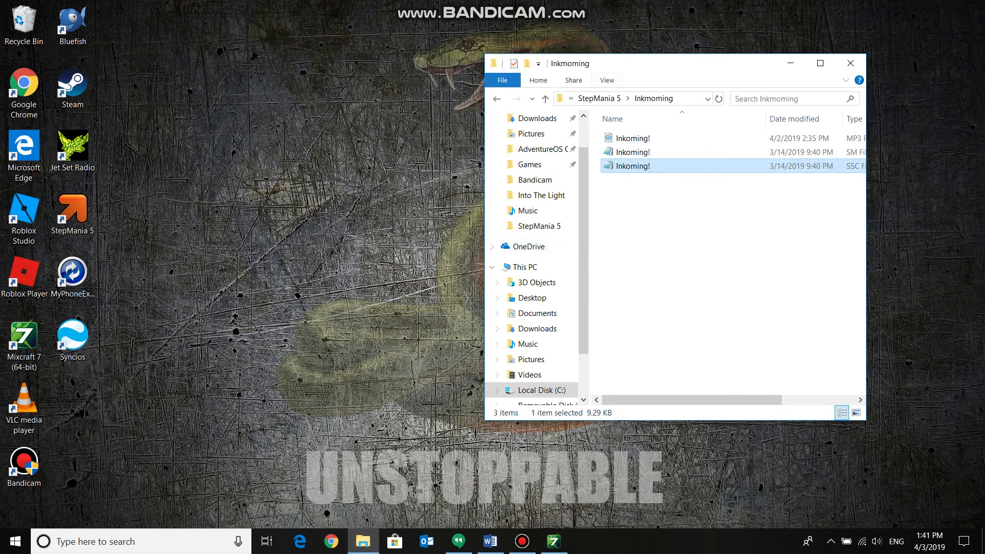
Examine the files in the Fresh Start song folder as a reference and return to the StepMania 5 songs folder
left_click(598, 98)
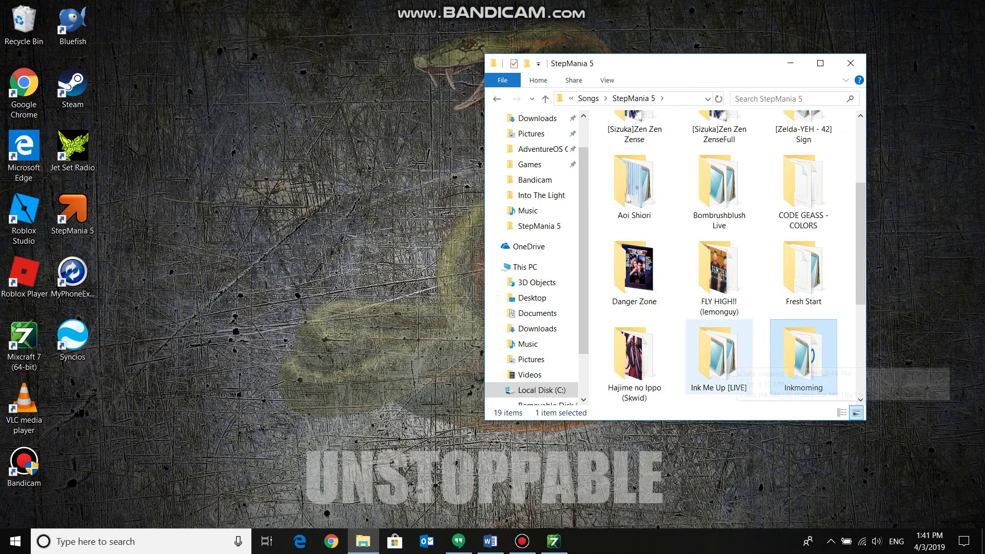
double_click(803, 272)
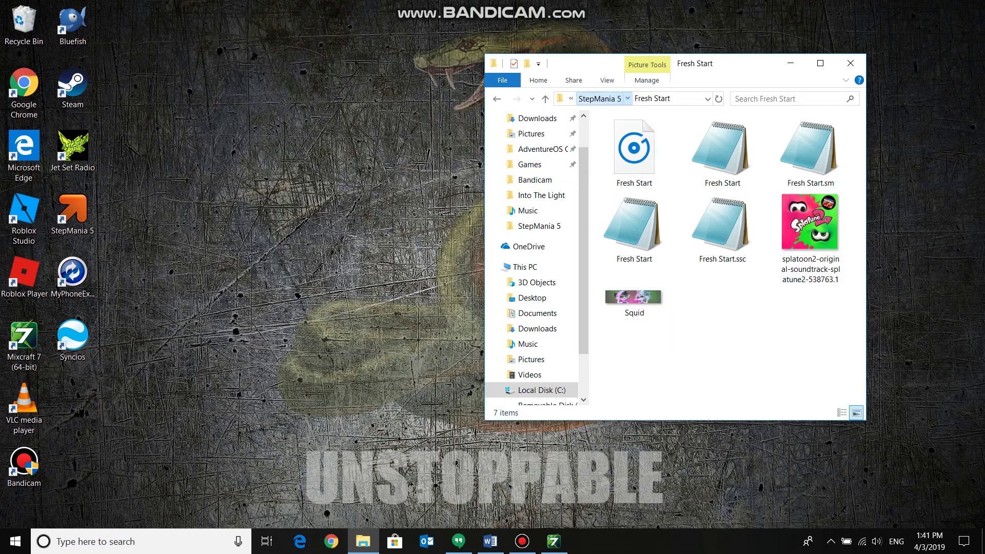
left_click(598, 98)
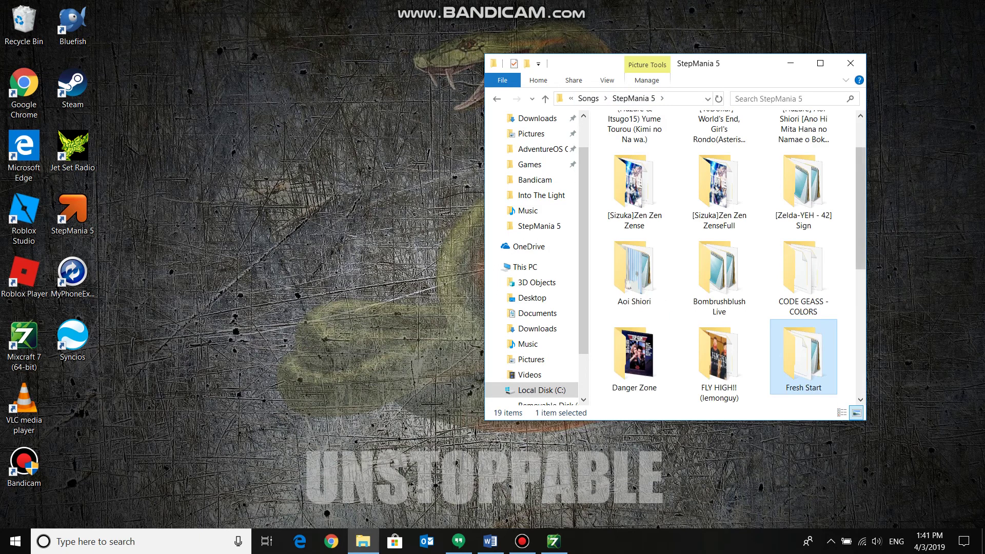
scroll(821, 303, "down", 3)
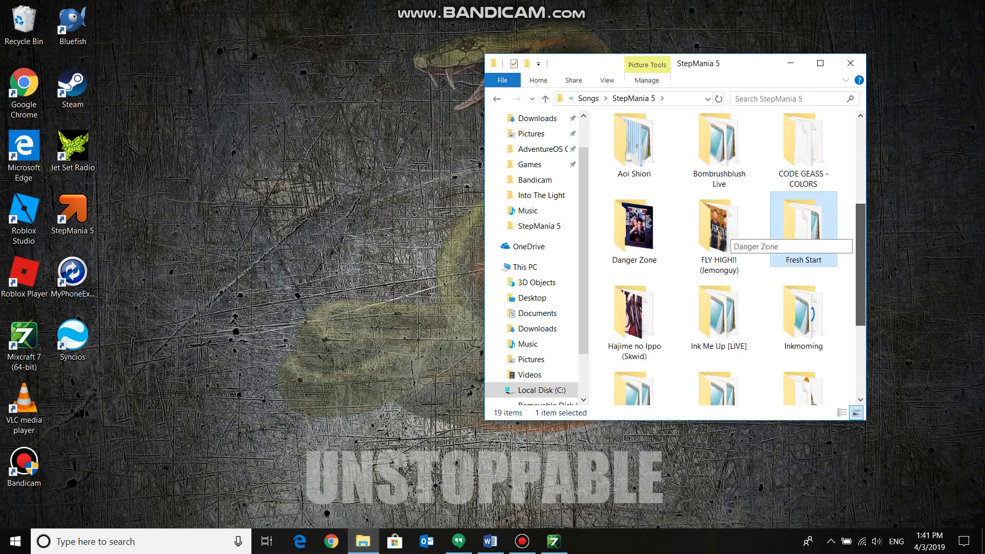
left_click(803, 262)
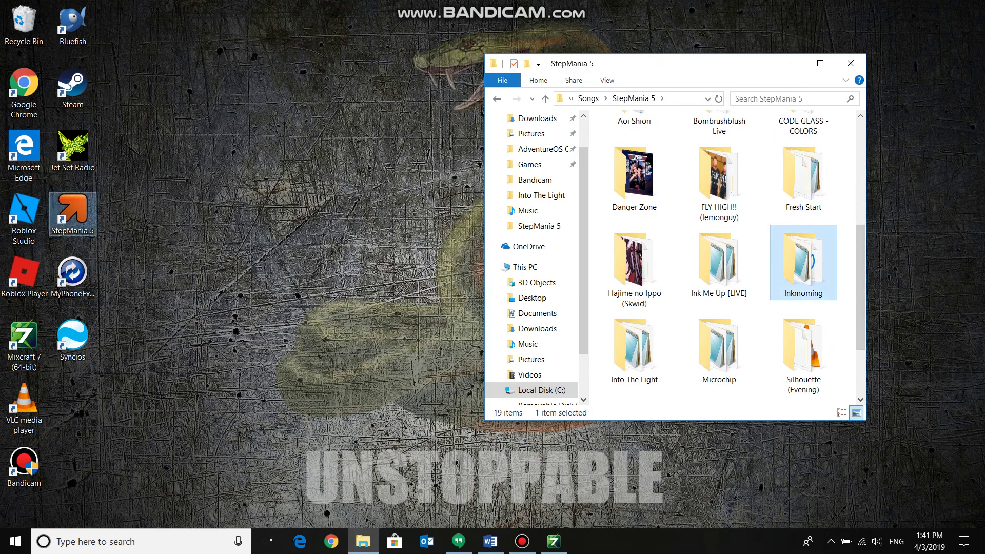
Launch StepMania 5 from the desktop and open its Edit Song/Steps screen
double_click(73, 212)
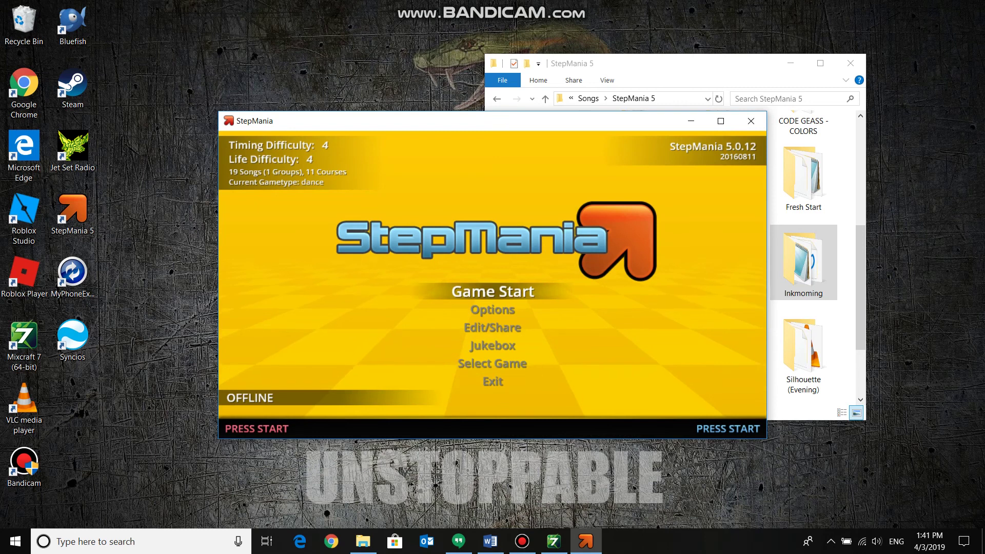
mouse_move(523, 541)
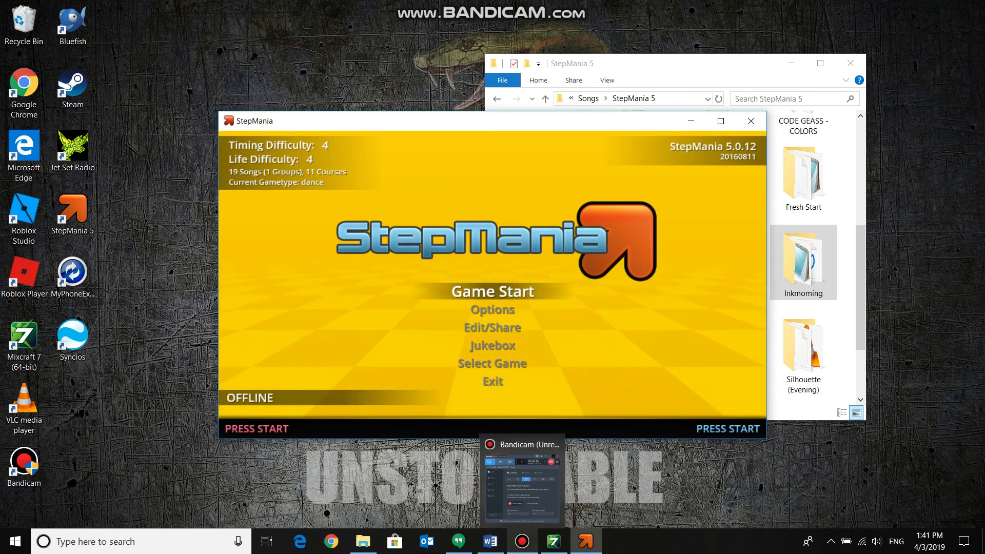
mouse_move(522, 482)
key("F3")
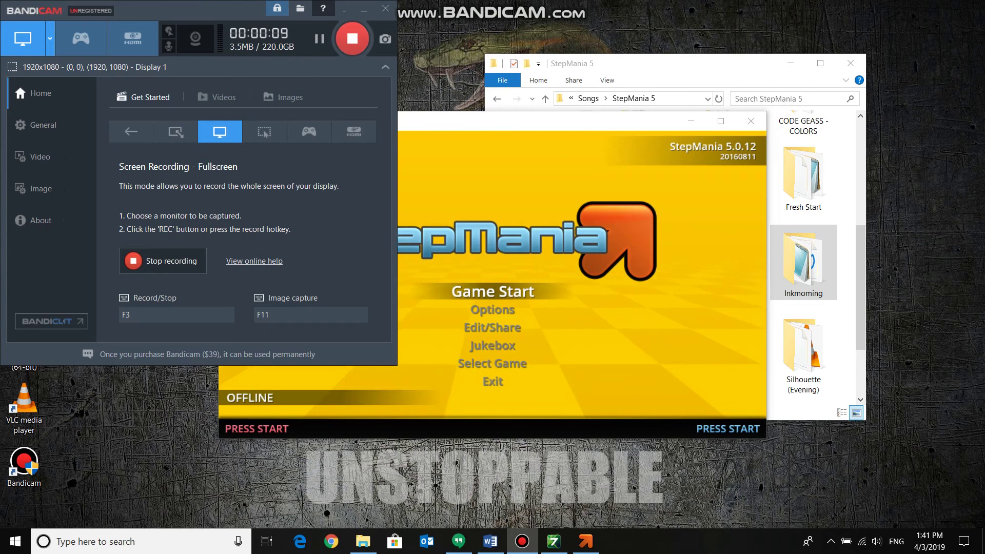
left_click(364, 9)
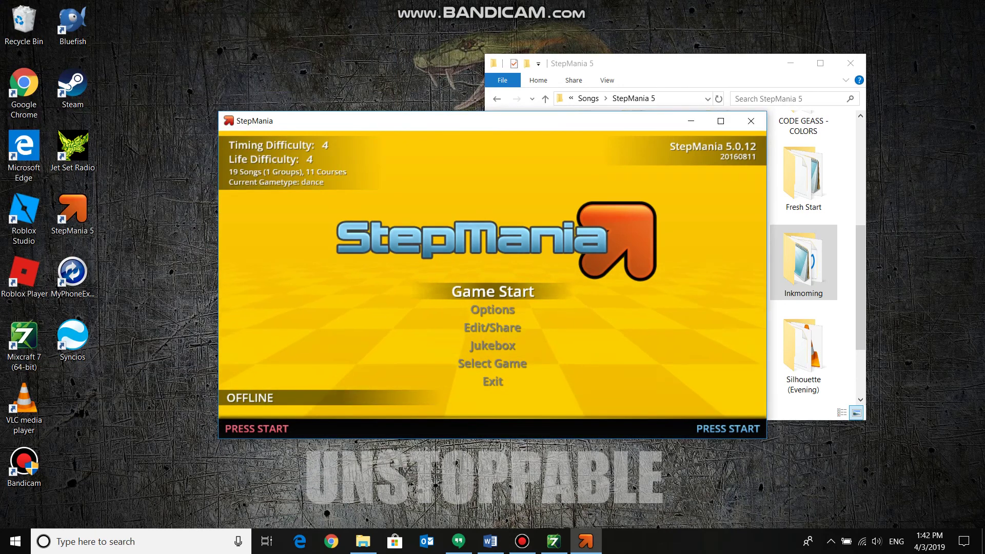
key("Down")
key("Down")
key("Return")
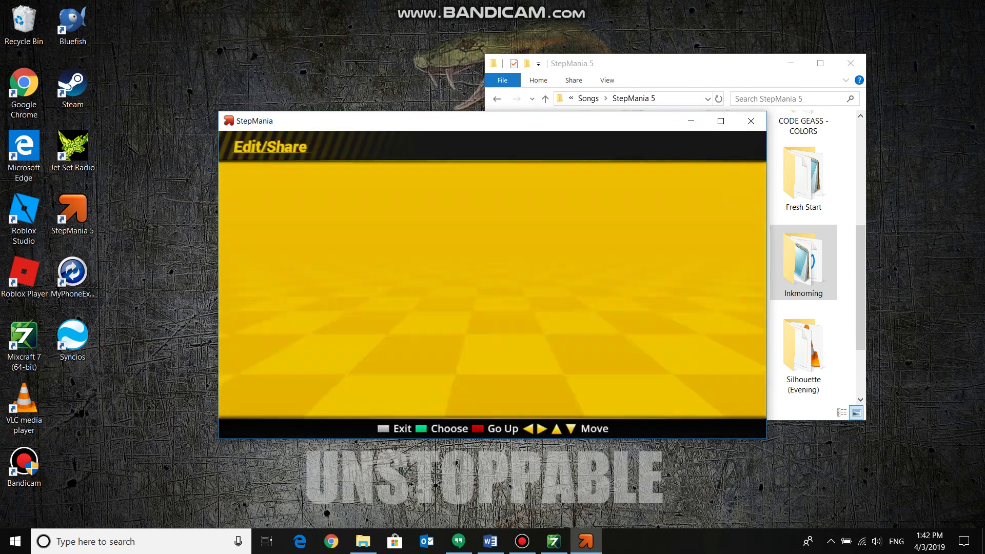
key("Return")
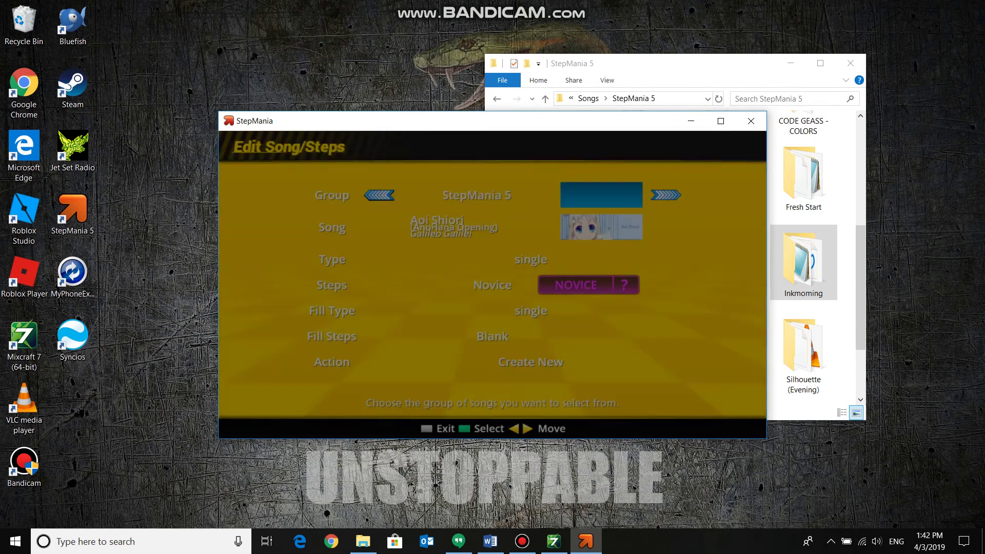
Select the song Into the Light with single Medium steps and open the existing chart for editing
key("Down")
key("Right")
key("Right")
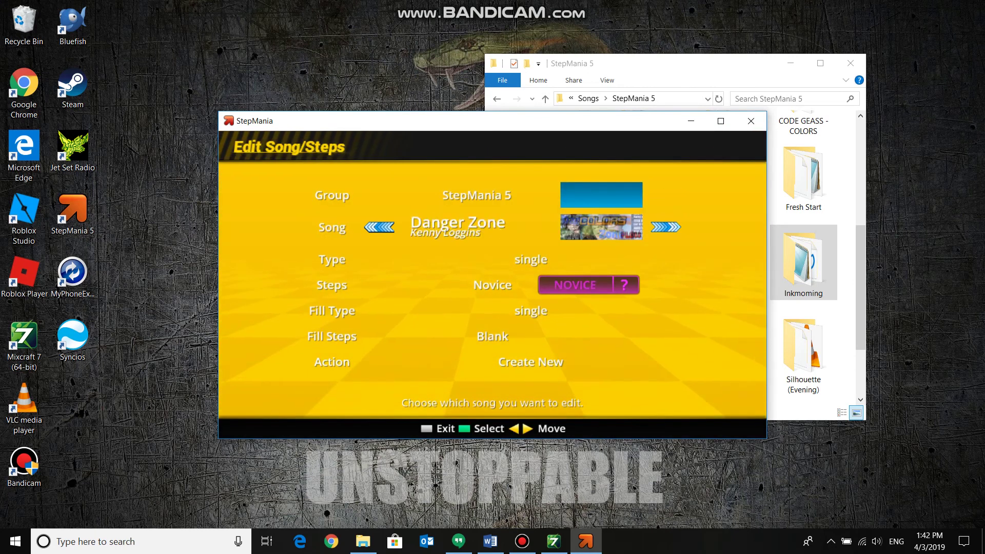
key("Right")
key("Right")
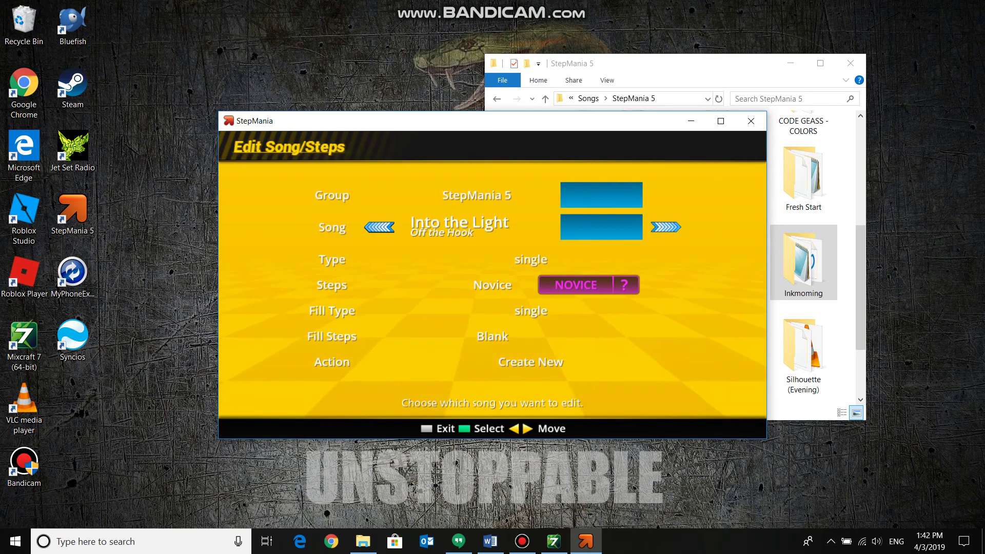
key("Left")
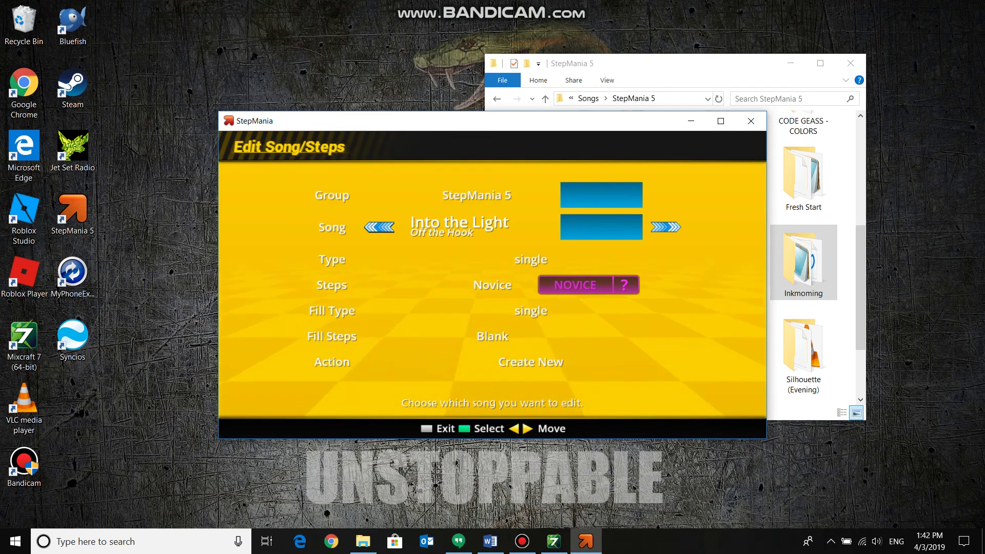
key("Down")
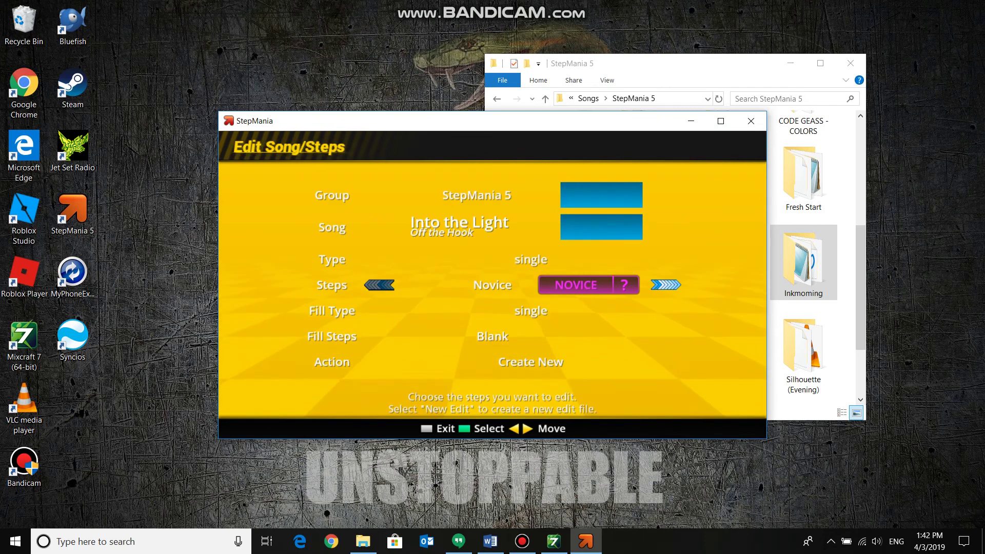
key("Right")
key("Right")
key("Down")
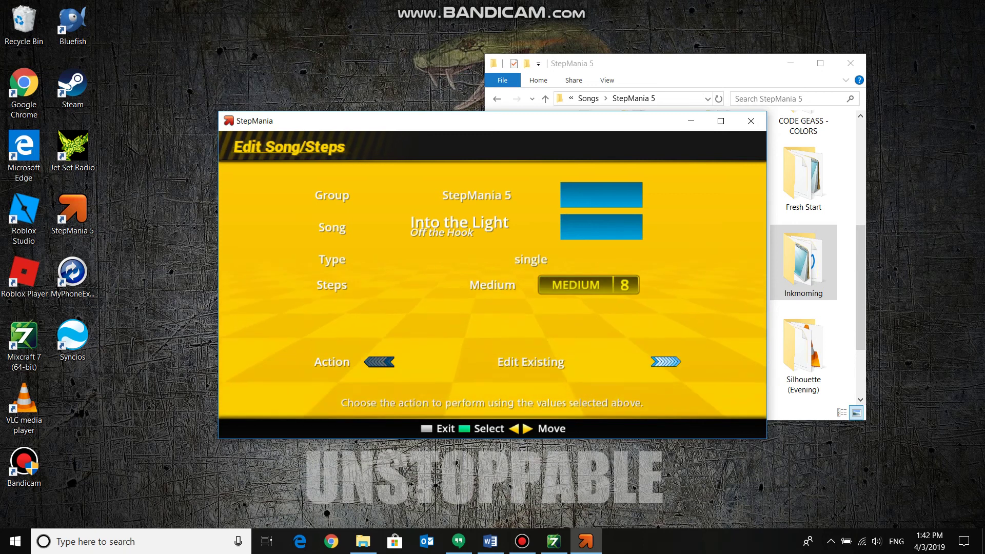
key("Return")
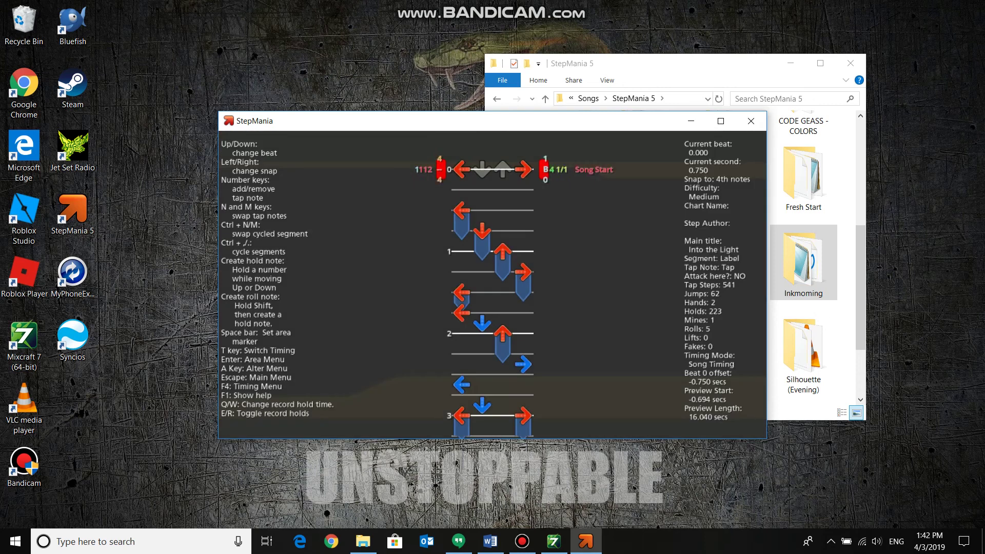
Preview the whole Into the Light chart briefly, stop the playback and exit edit mode
key("Return")
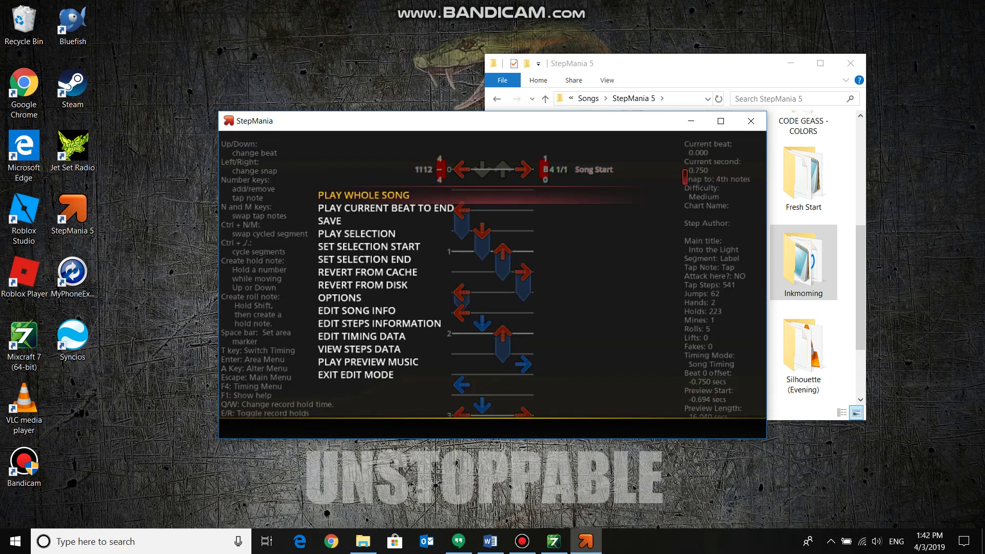
key("Return")
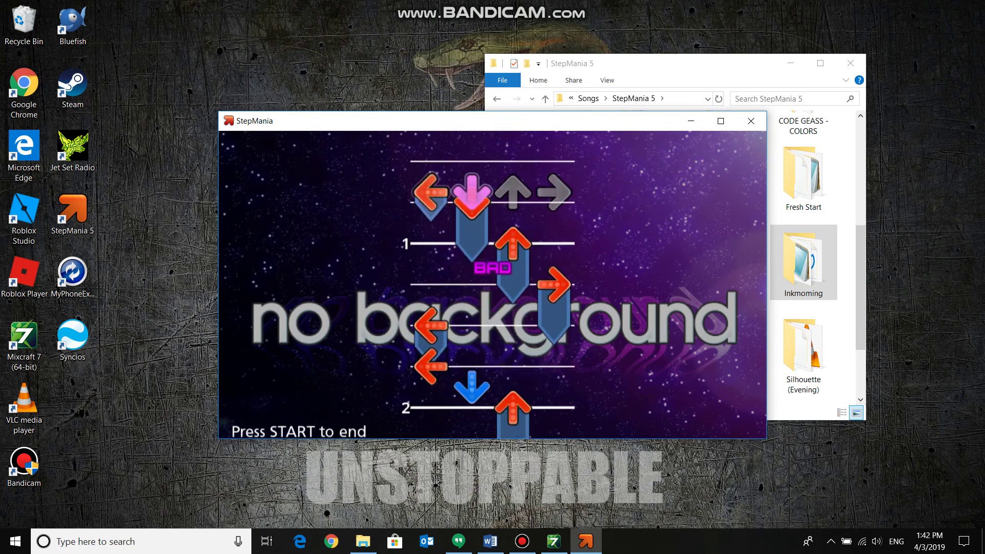
key("Escape")
key("Return")
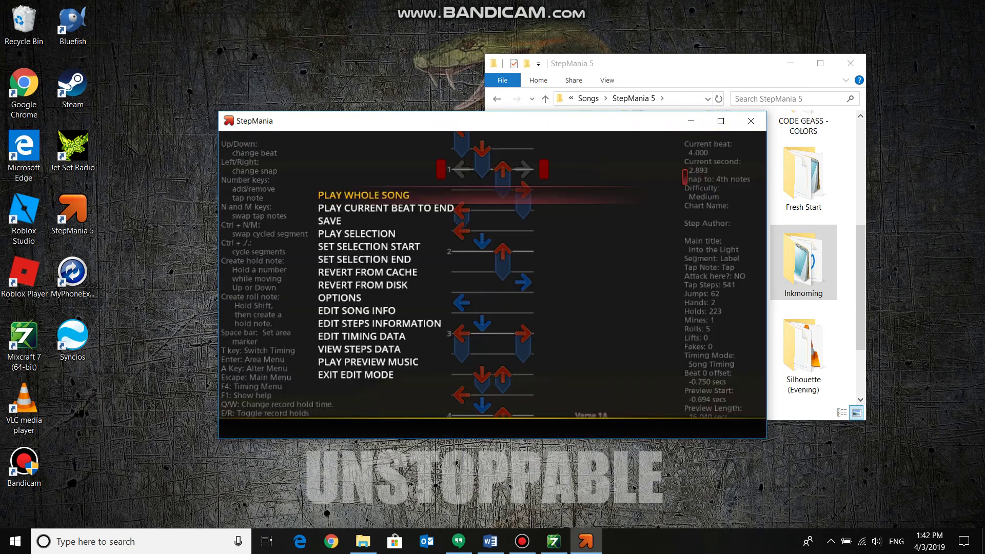
key("Up")
key("Return")
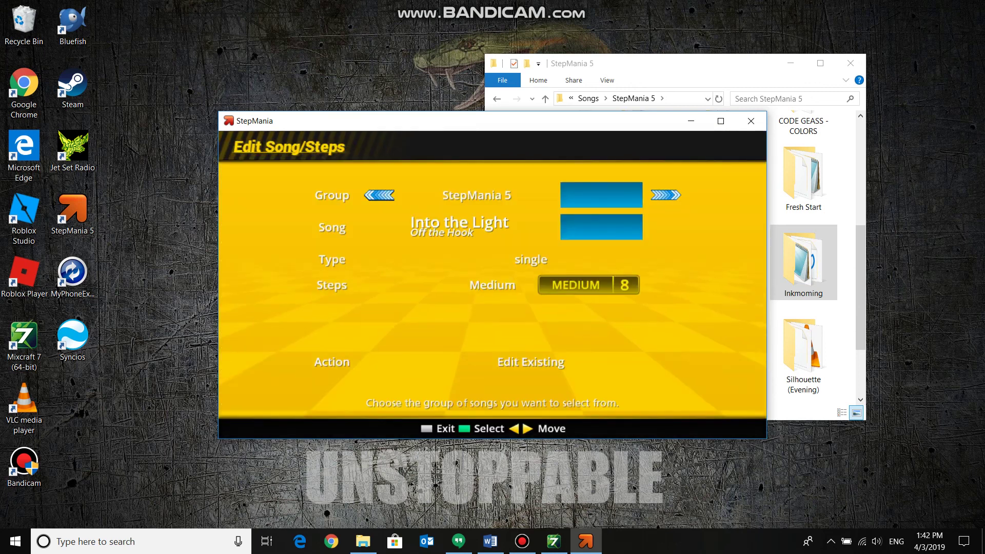
Delete the existing Medium steps of Into the Light and confirm the deletion
key("Down")
key("Down")
key("Down")
key("Down")
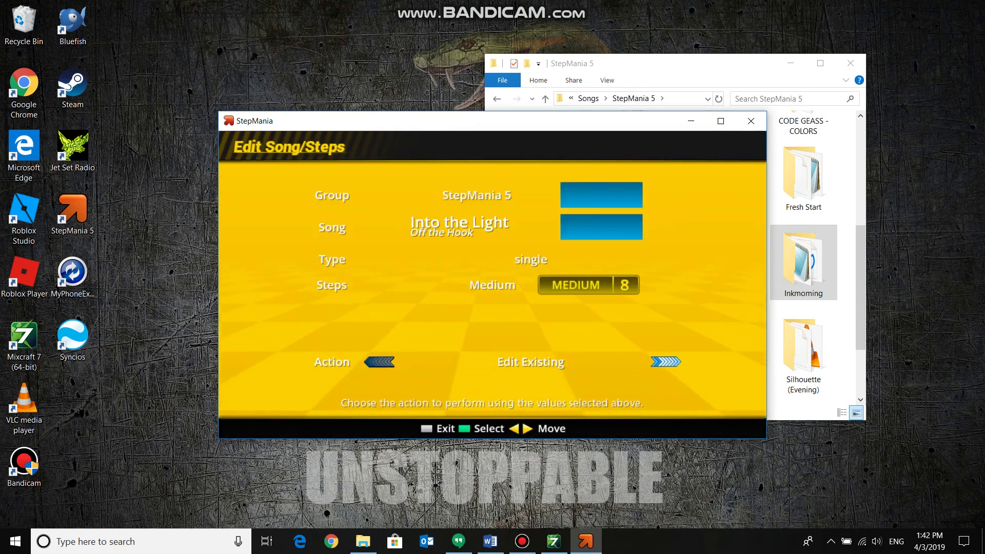
key("Right")
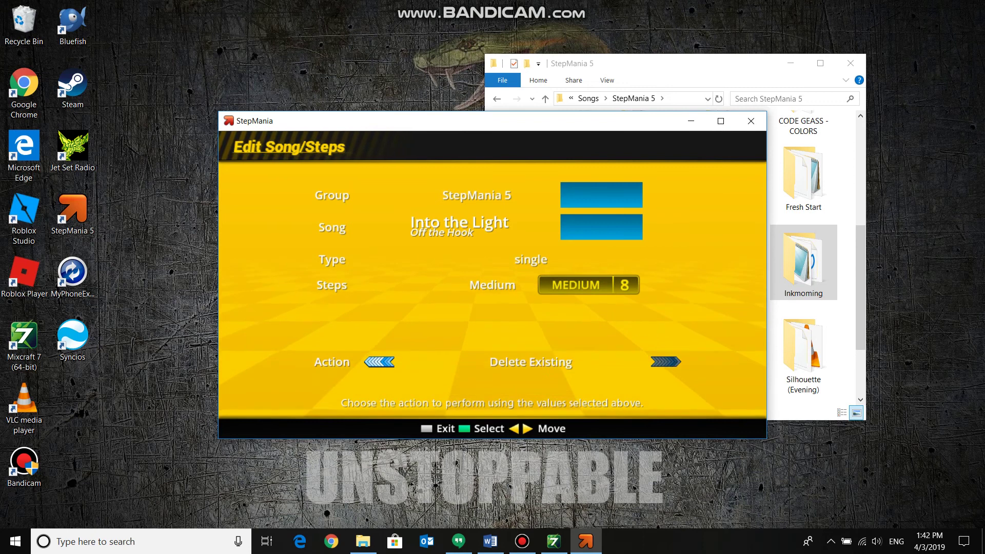
key("Return")
key("Return")
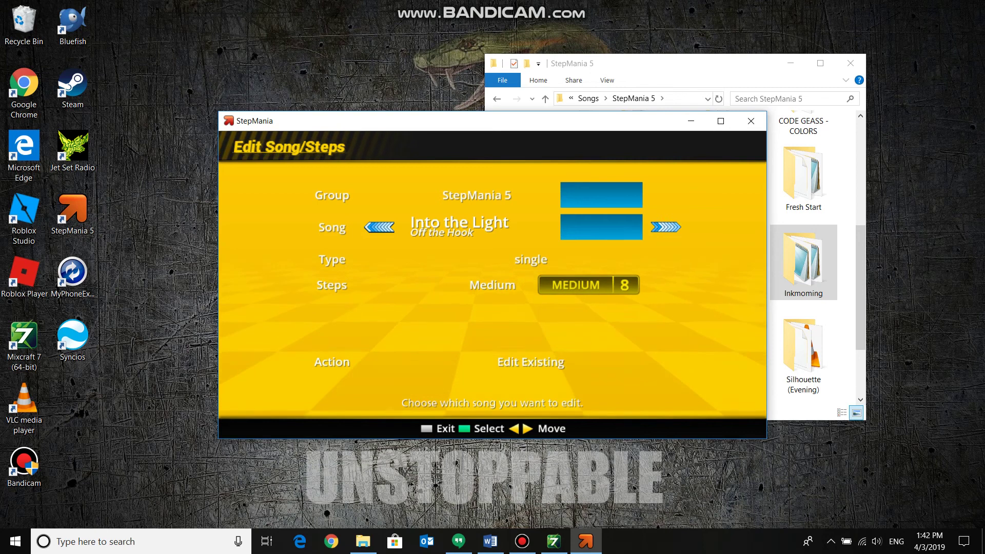
Create a new blank single chart with Medium steps for the Into the Light entry
key("Down")
key("Down")
key("Down")
key("Down")
key("Down")
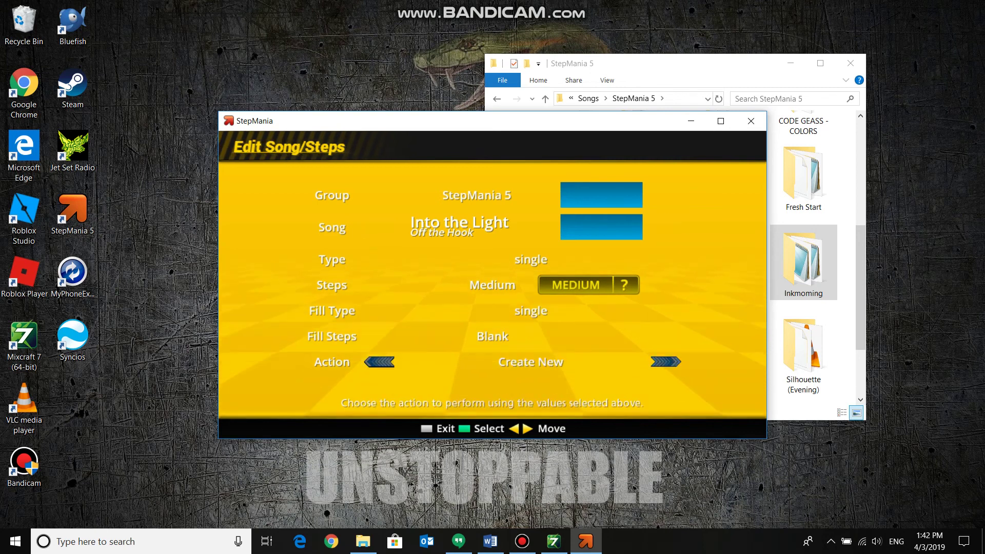
key("Return")
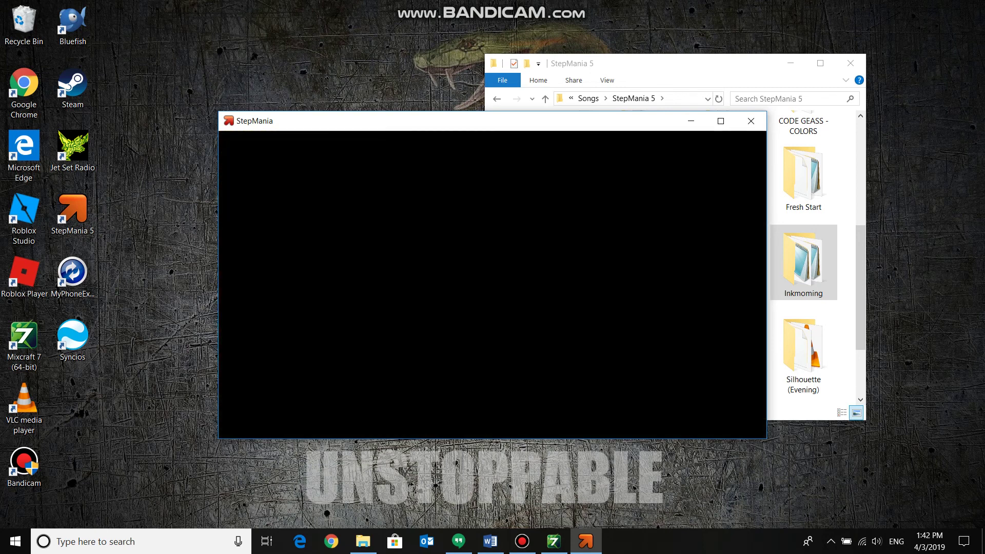
Set the BPM at beat 0 to 175 in the chart's timing data
key("Return")
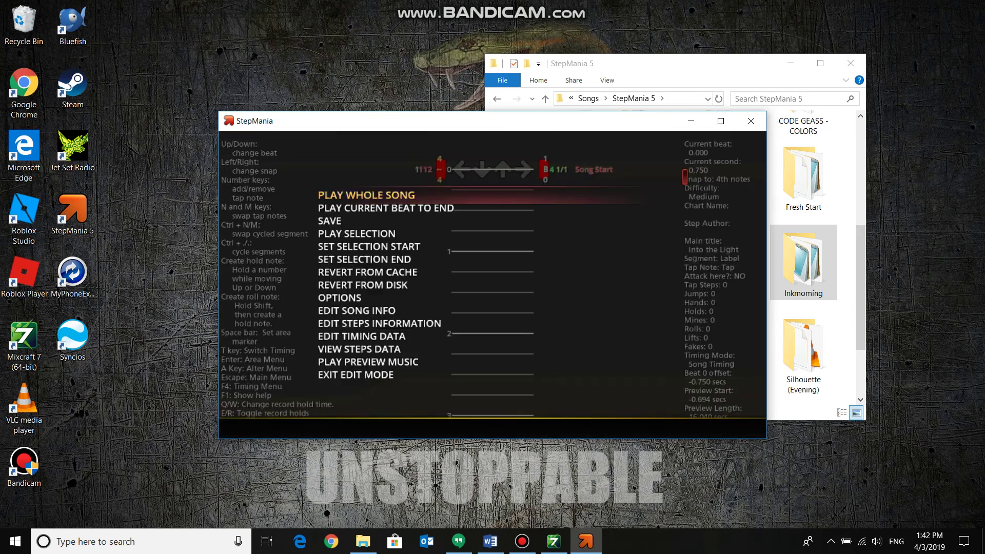
key("Down")
key("Down")
key("Down")
key("Down")
key("Down")
key("Down")
key("Down")
key("Down")
key("Down")
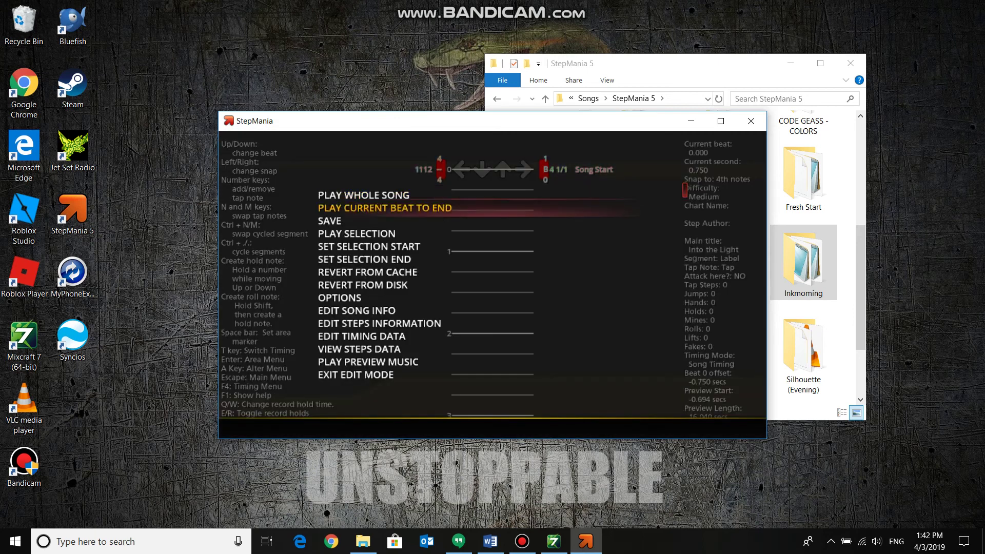
key("Down")
key("Down")
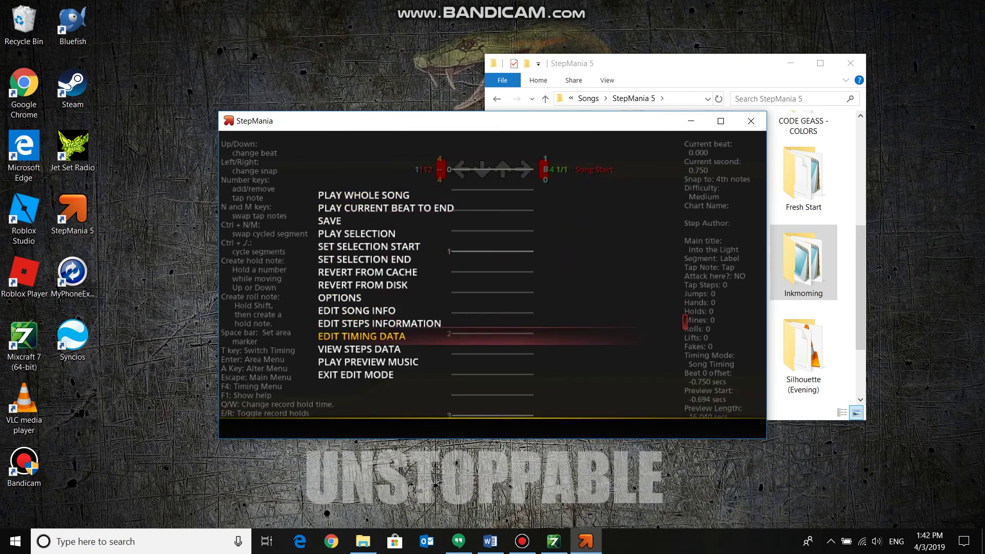
key("Return")
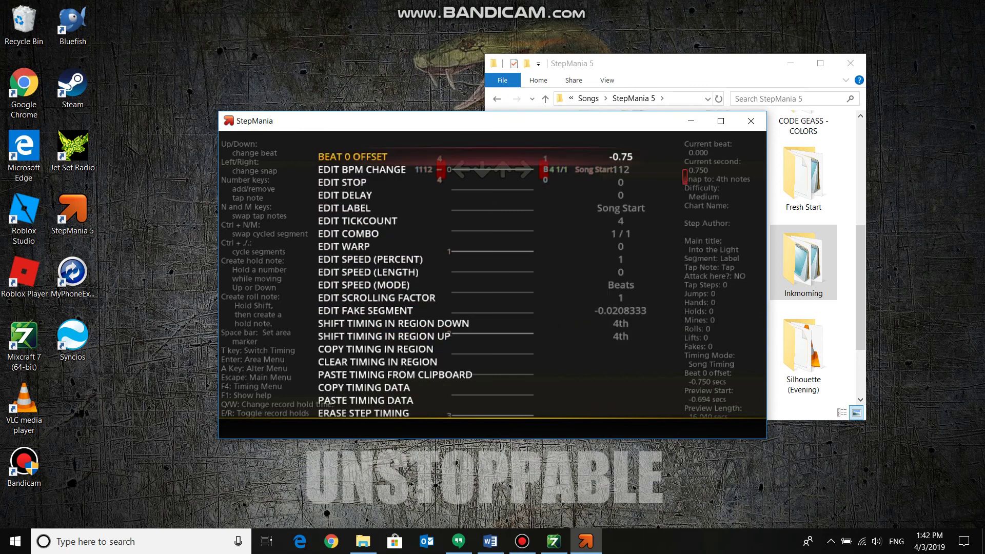
key("Down")
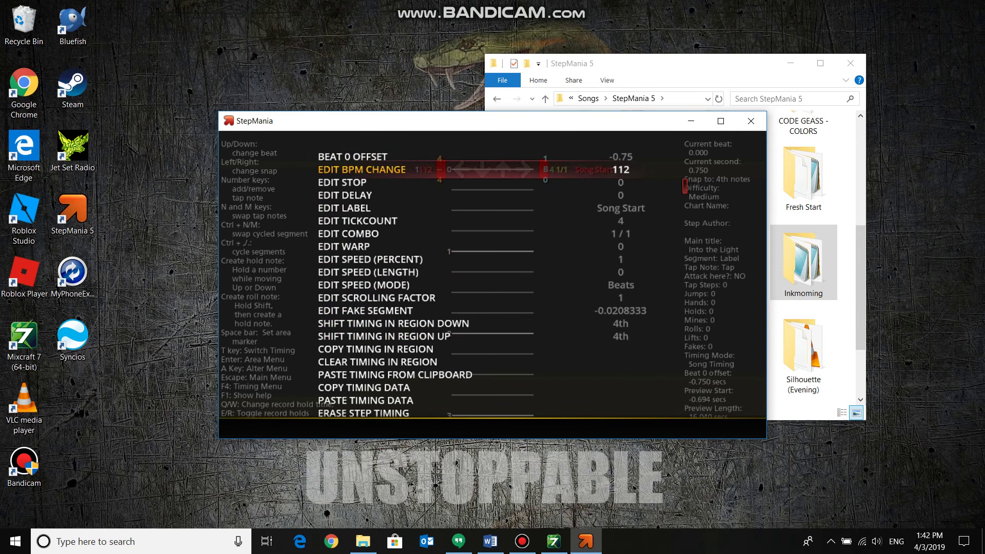
key("Return")
key("BackSpace")
key("BackSpace")
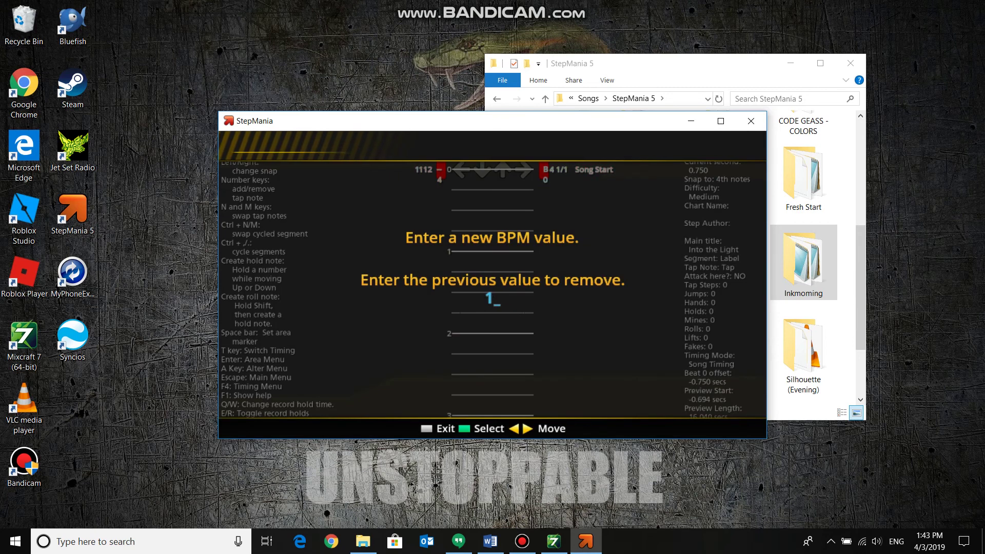
type("u7")
key("BackSpace")
key("BackSpace")
type("75")
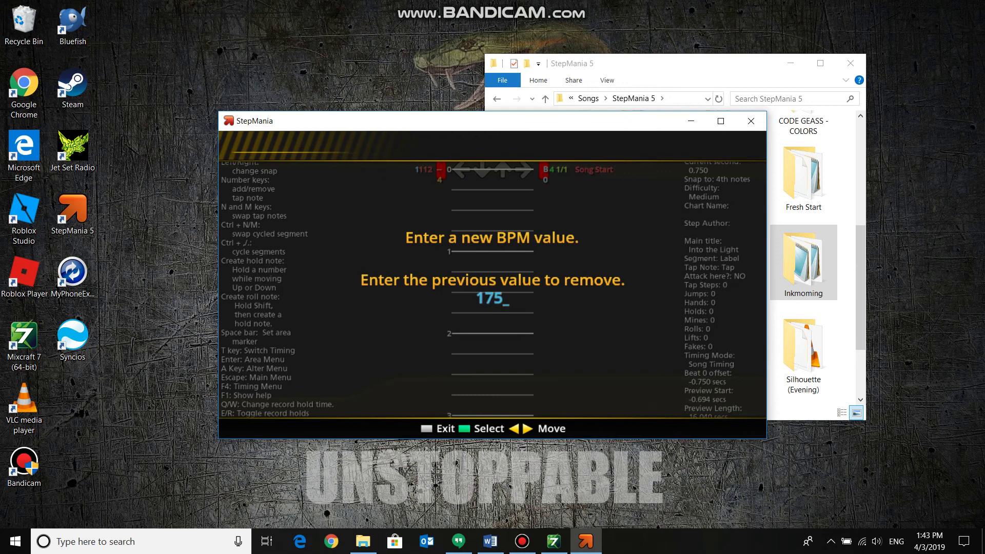
key("Return")
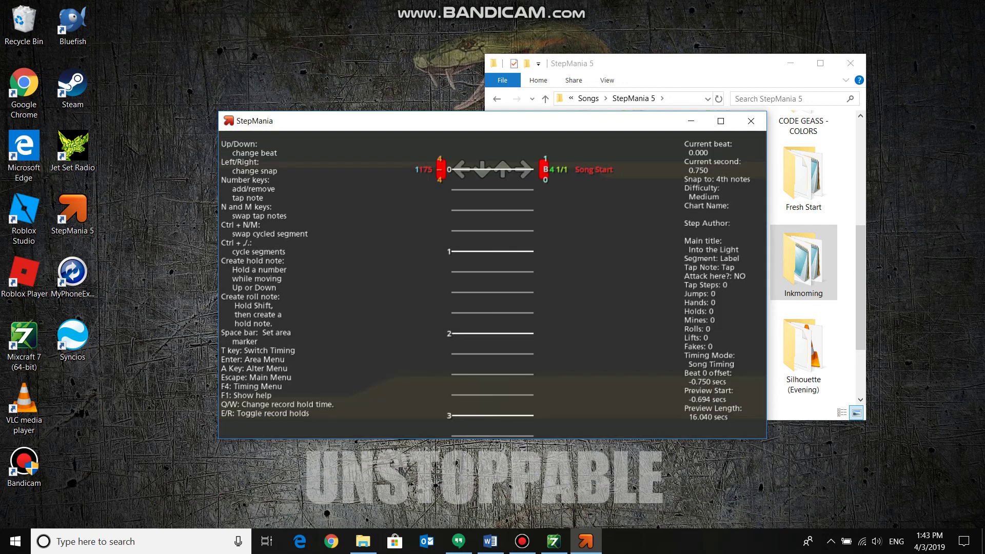
Change the main title in the song info to "Inkoming!"
key("Return")
key("Down")
key("Down")
key("Down")
key("Down")
key("Down")
key("Down")
key("Down")
key("Down")
key("Down")
key("Down")
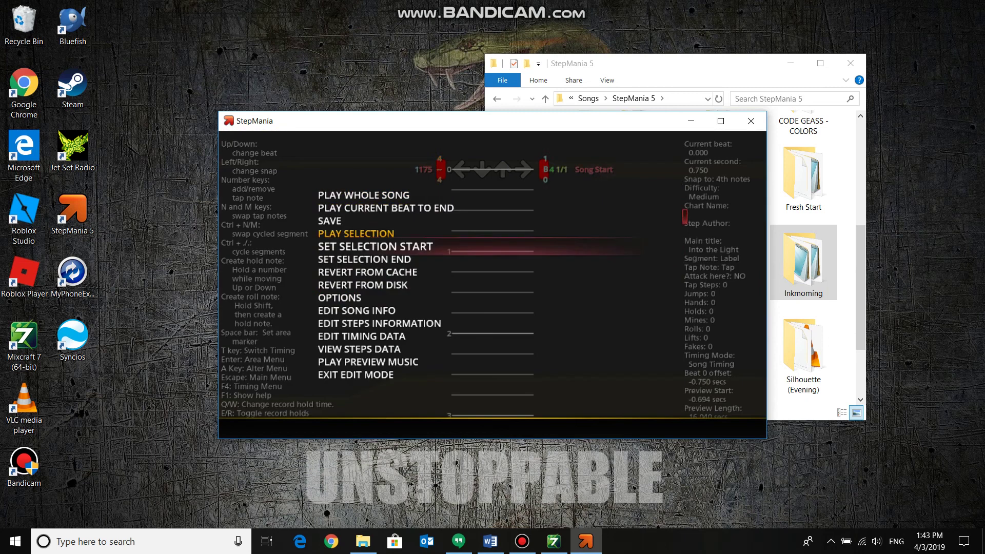
key("Down")
key("Up")
key("Up")
key("Return")
key("Return")
key("BackSpace")
key("BackSpace")
key("BackSpace")
key("BackSpace")
key("BackSpace")
key("BackSpace")
key("BackSpace")
key("BackSpace")
key("BackSpace")
key("BackSpace")
key("BackSpace")
key("BackSpace")
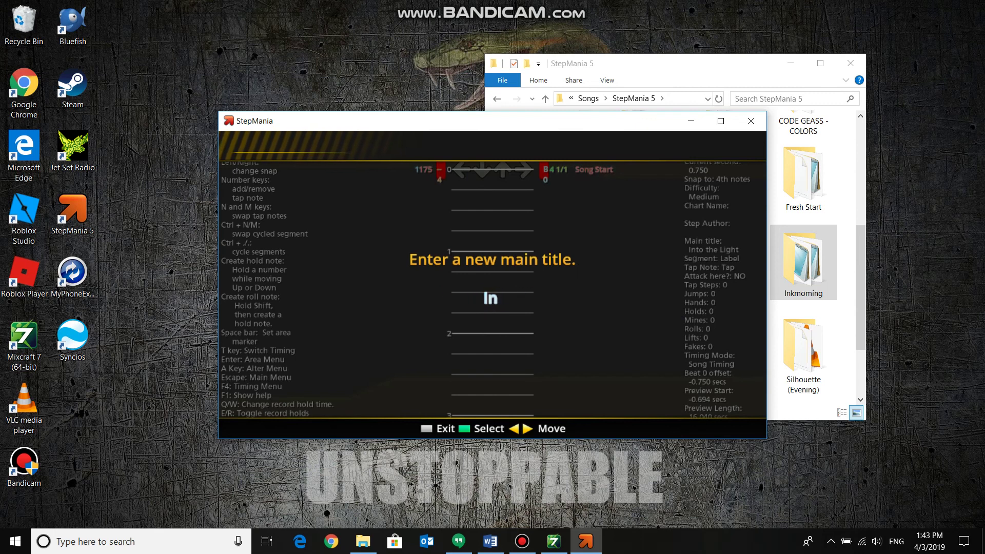
type("koming!")
key("Return")
key("Escape")
key("Up")
key("Up")
key("Up")
key("Up")
key("Up")
key("Return")
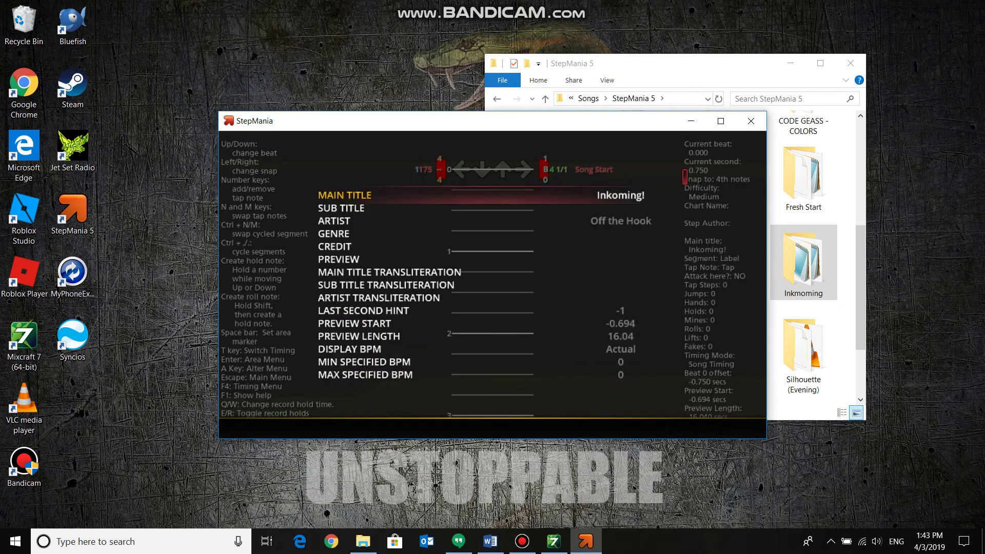
key("Down")
key("Return")
key("Escape")
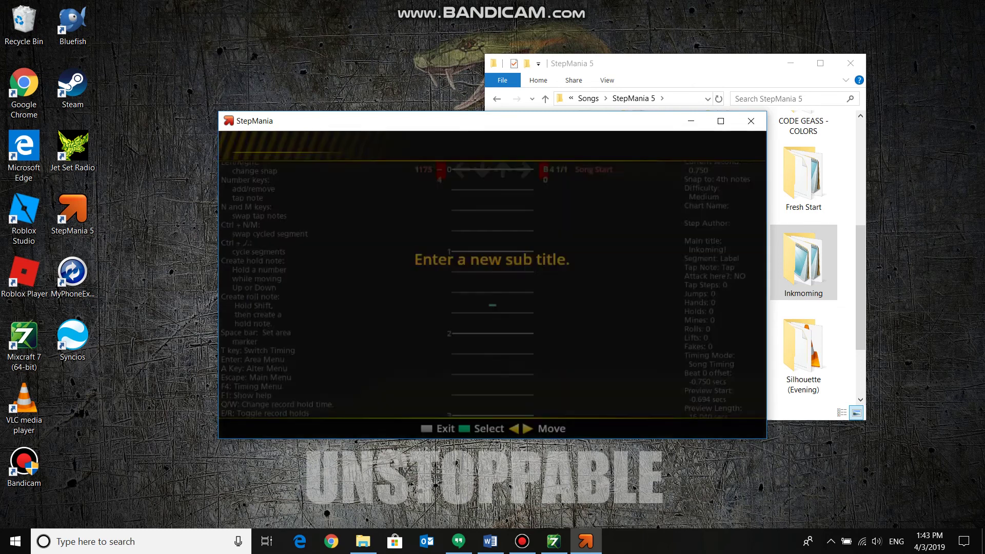
Change the artist in the song info to "Wet Floor"
key("Escape")
key("Up")
key("Up")
key("Up")
key("Up")
key("Up")
key("Up")
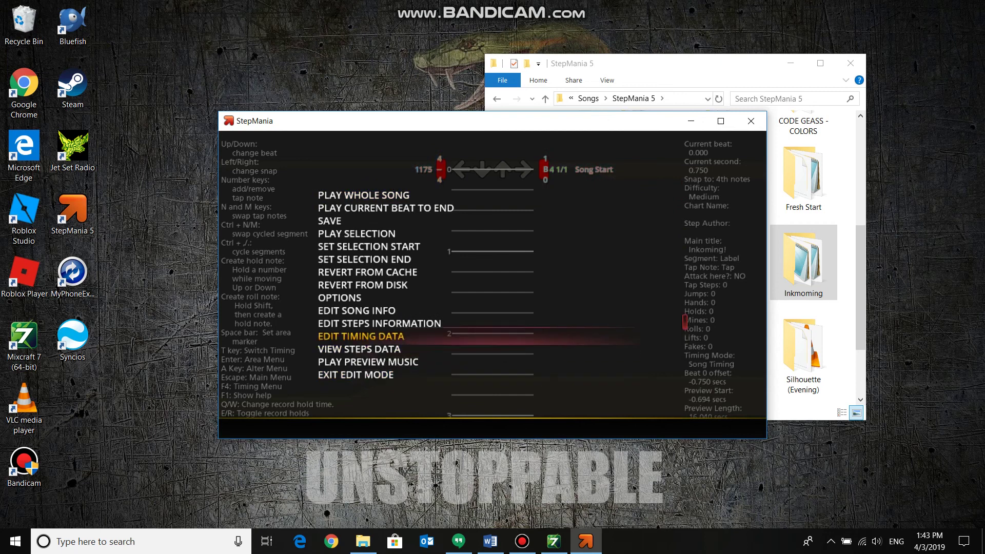
key("Return")
key("Up")
key("Up")
key("Up")
key("Up")
key("Up")
key("Up")
key("Up")
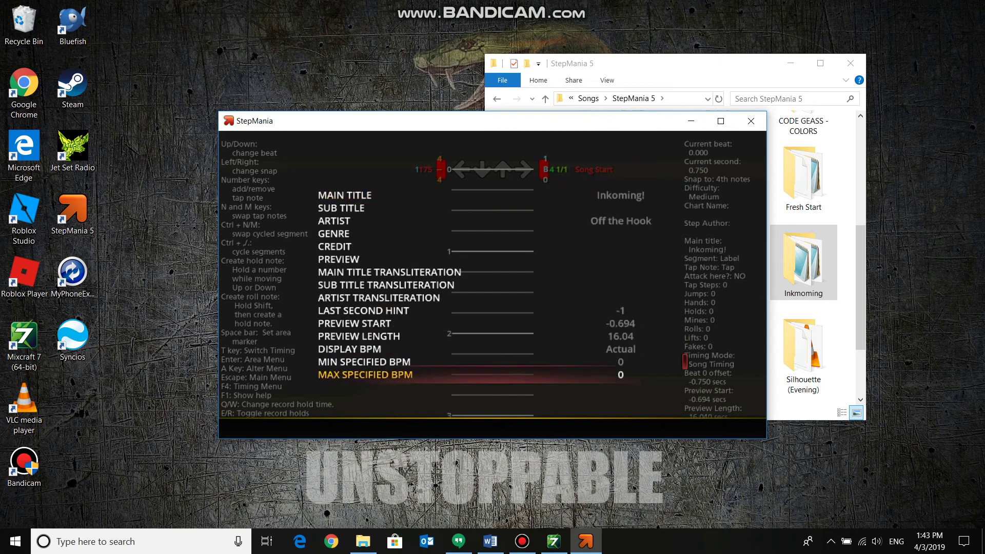
key("Up")
key("Up")
key("Up")
key("Up")
key("Up")
key("Up")
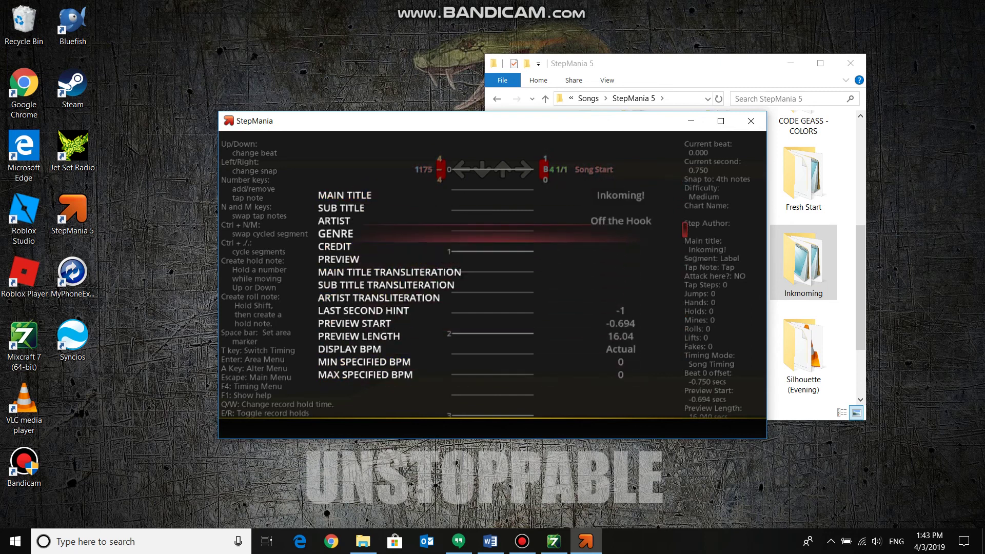
key("Return")
key("BackSpace")
key("BackSpace")
key("BackSpace")
key("BackSpace")
key("BackSpace")
key("BackSpace")
key("BackSpace")
key("BackSpace")
key("BackSpace")
key("BackSpace")
key("BackSpace")
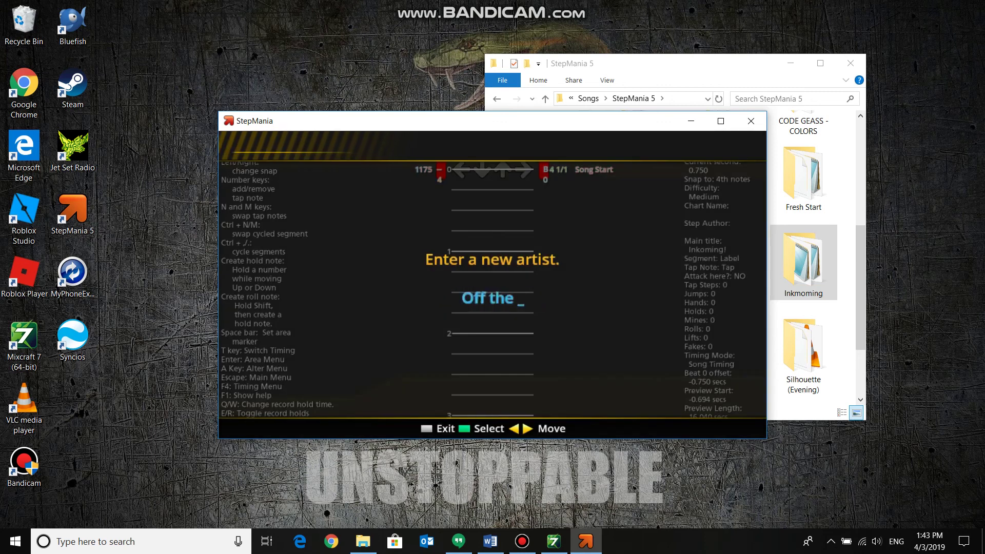
key("BackSpace")
type("Wet Floor")
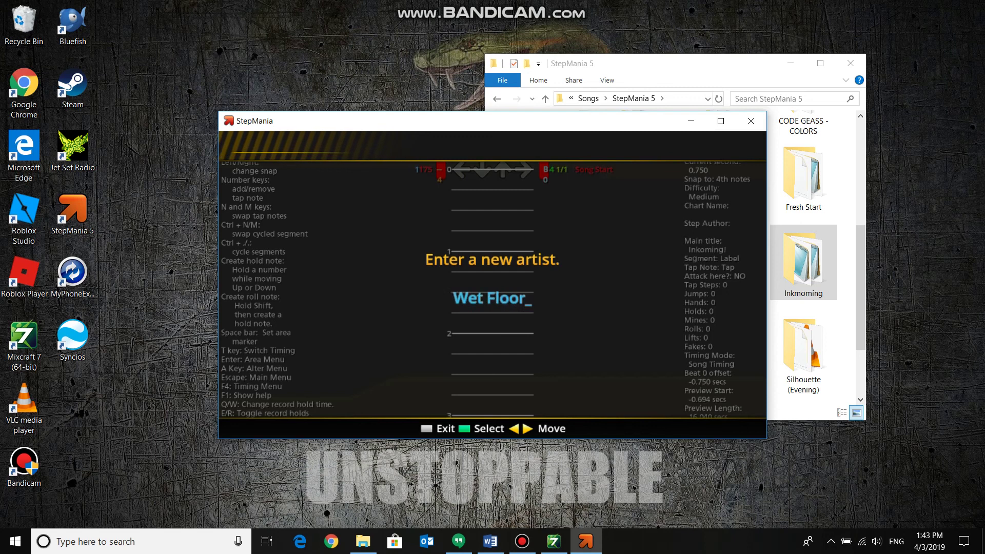
key("Return")
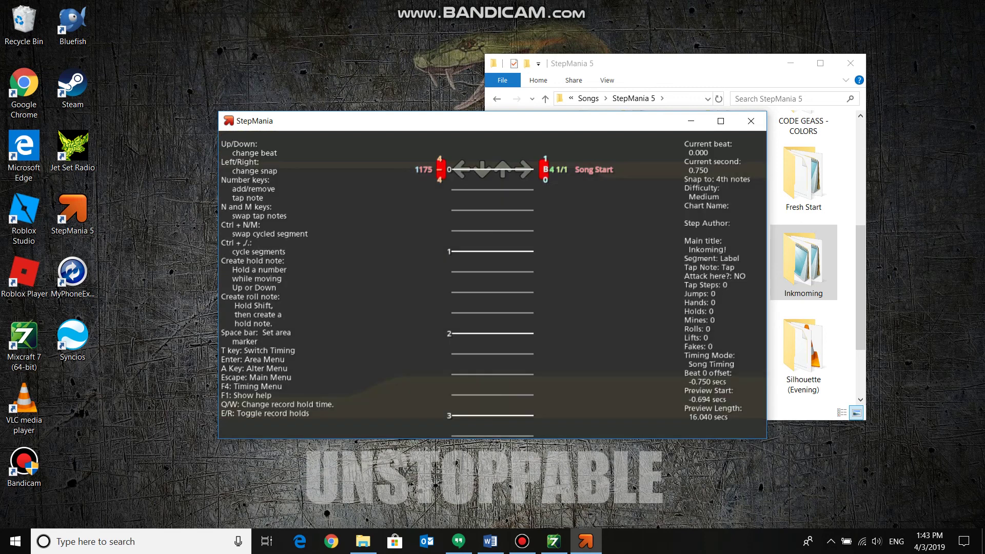
Save the chart with its updated song info and timing, and return to the note field
key("Return")
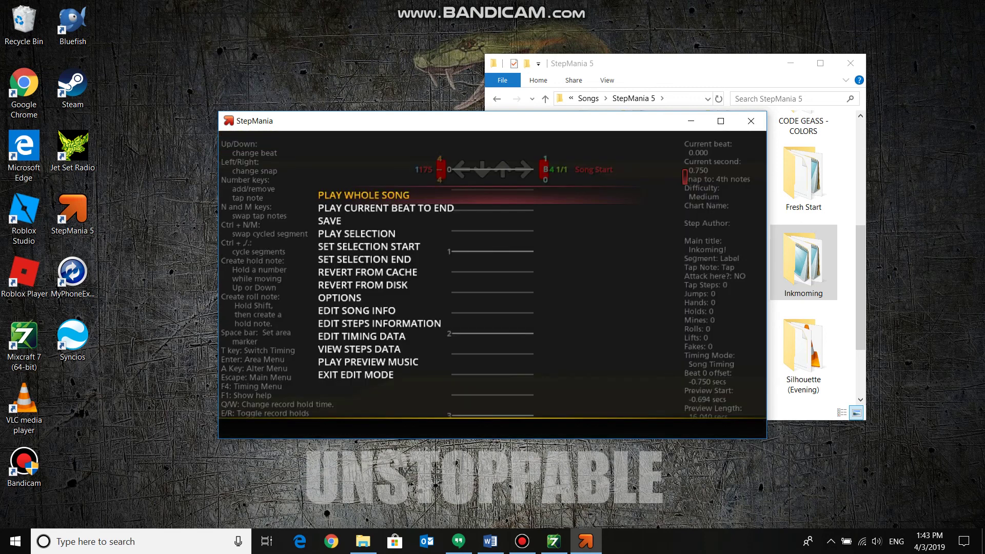
key("Down")
key("Down")
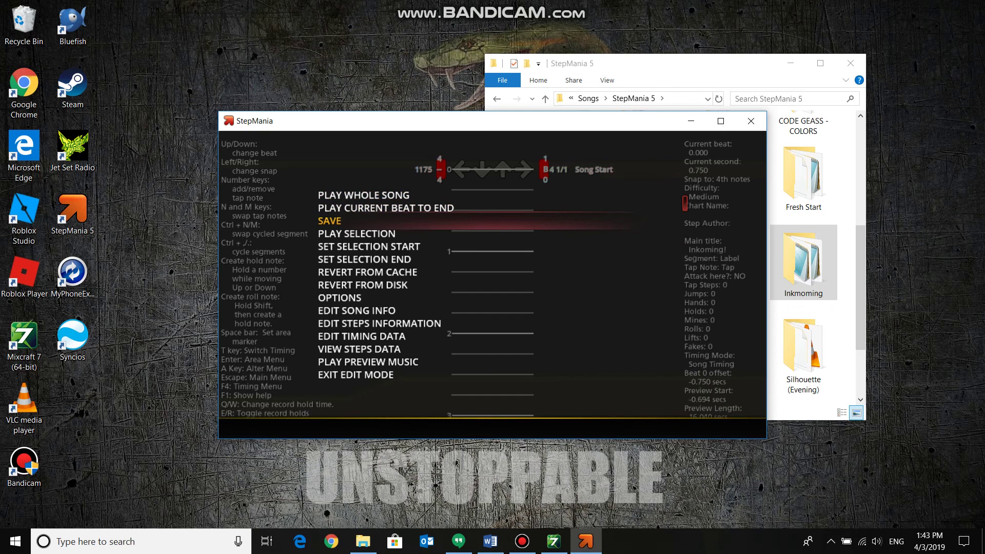
key("Return")
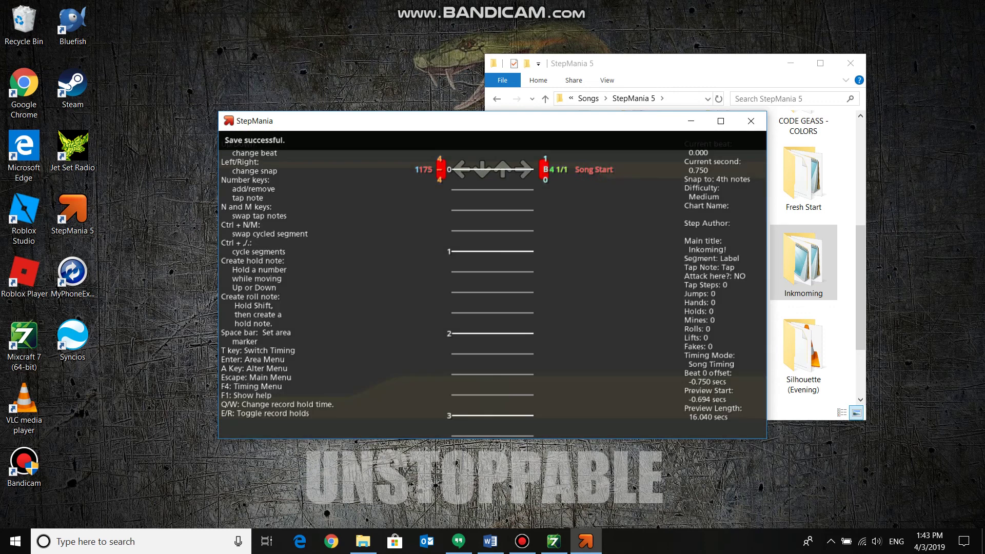
key("Return")
key("Escape")
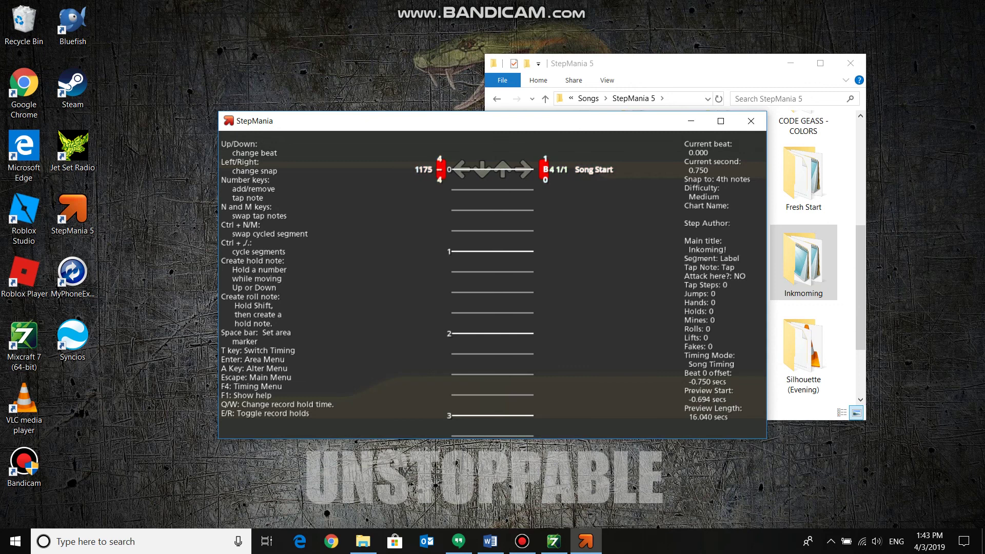
Place four tap notes at 4th-note snap: left on beat 0, down on beat 1, up on beat 2 and right on beat 3
key("Down")
key("2")
key("Down")
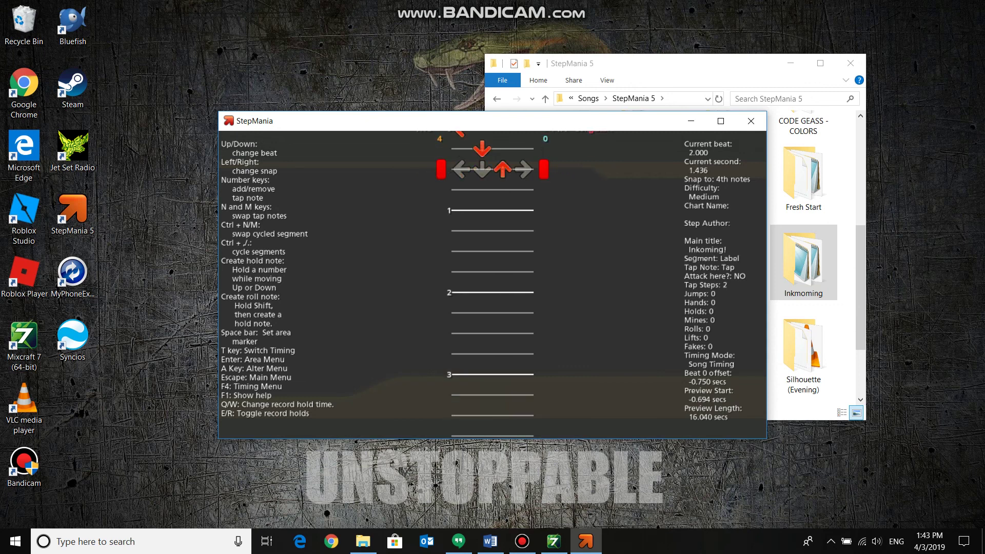
key("Down")
key("4")
Step back and forth through the opening beats to review the four placed notes
key("Up")
key("Up")
key("Up")
key("Down")
key("Down")
key("Up")
key("Down")
key("Up")
key("Down")
key("Down")
key("Down")
key("Up")
key("Down")
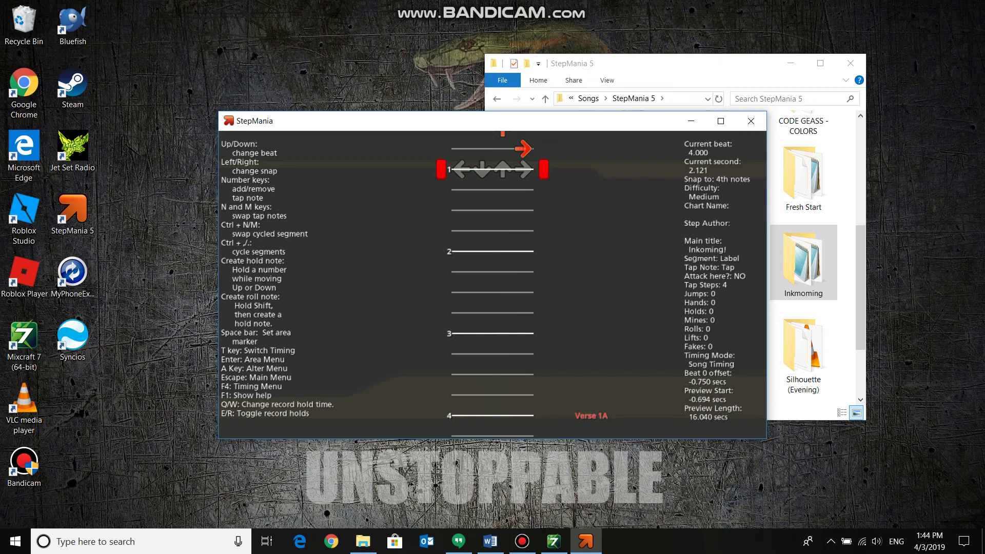
Switch to 8th-note snap and place left on beat 3.5, down on beat 4, up on beat 4.5 and right on beat 5
key("Up")
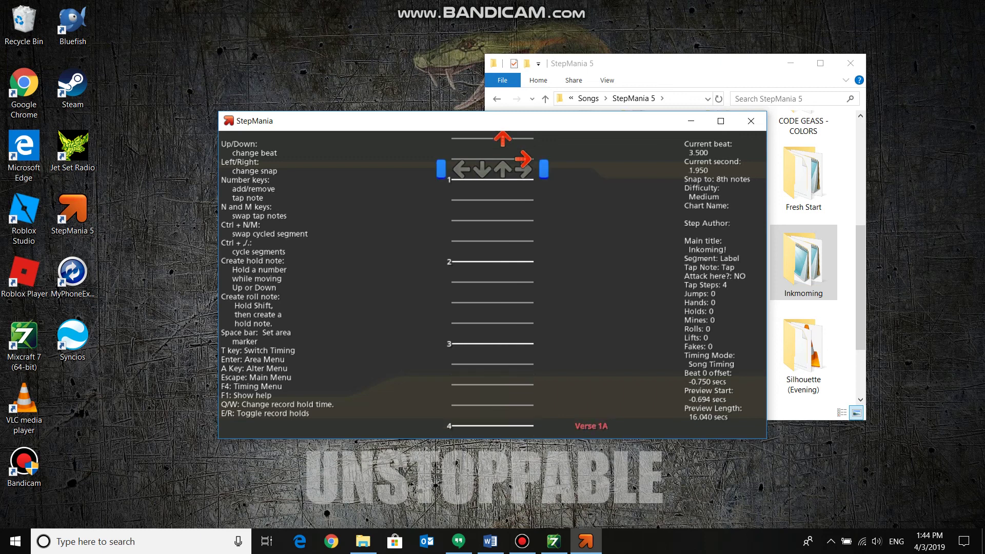
key("1")
key("Down")
key("2")
key("Down")
key("3")
key("Down")
key("Down")
Return to beat 0, play the whole song to test the placed notes, and stop the playback
key("Up")
key("Up")
key("Up")
key("Up")
key("Up")
key("Up")
key("Up")
key("Up")
key("Up")
key("Up")
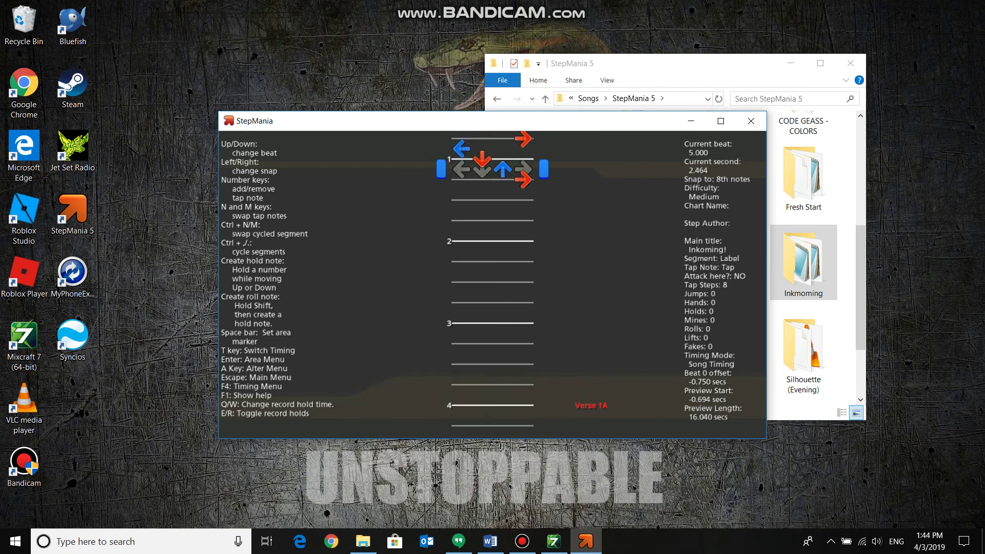
key("Up")
key("Up")
key("Return")
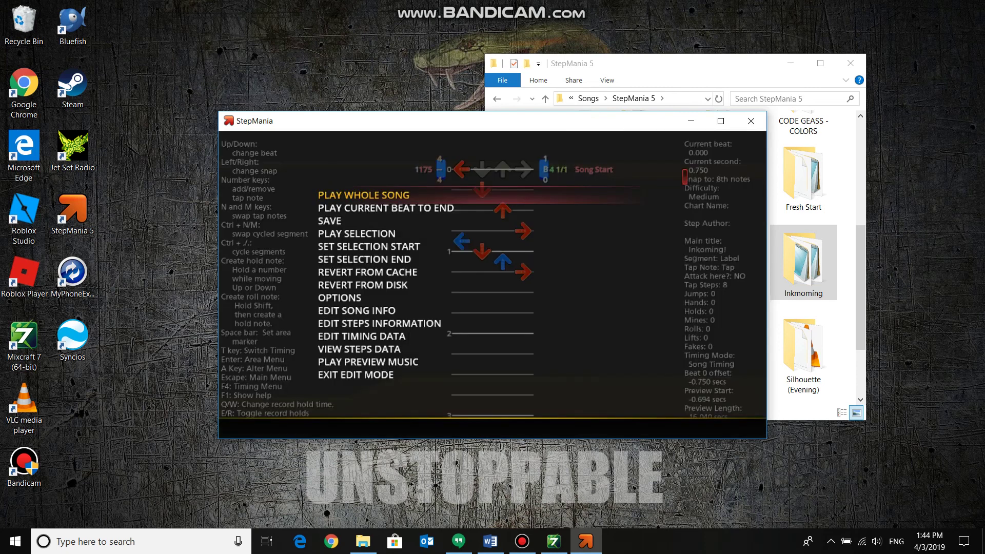
key("Return")
key("Down")
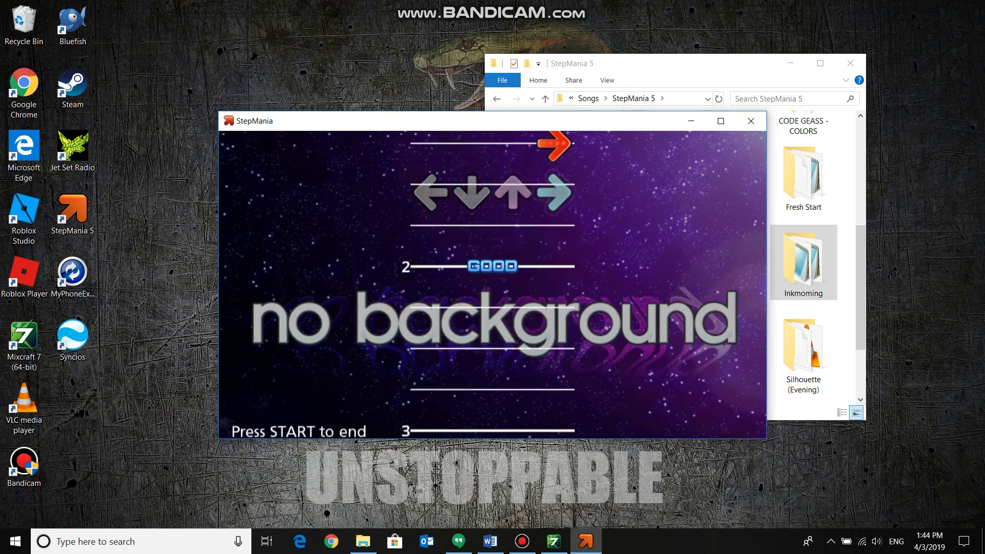
key("Return")
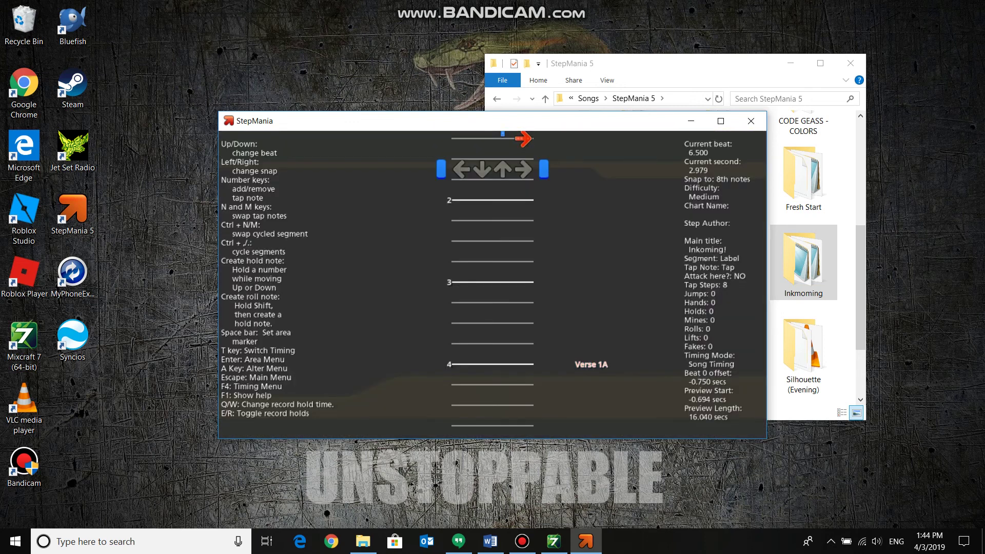
Set the song's beat 0 offset to -0 in the timing data
key("Return")
key("Down")
key("Down")
key("Down")
key("Down")
key("Down")
key("Down")
key("Down")
key("Down")
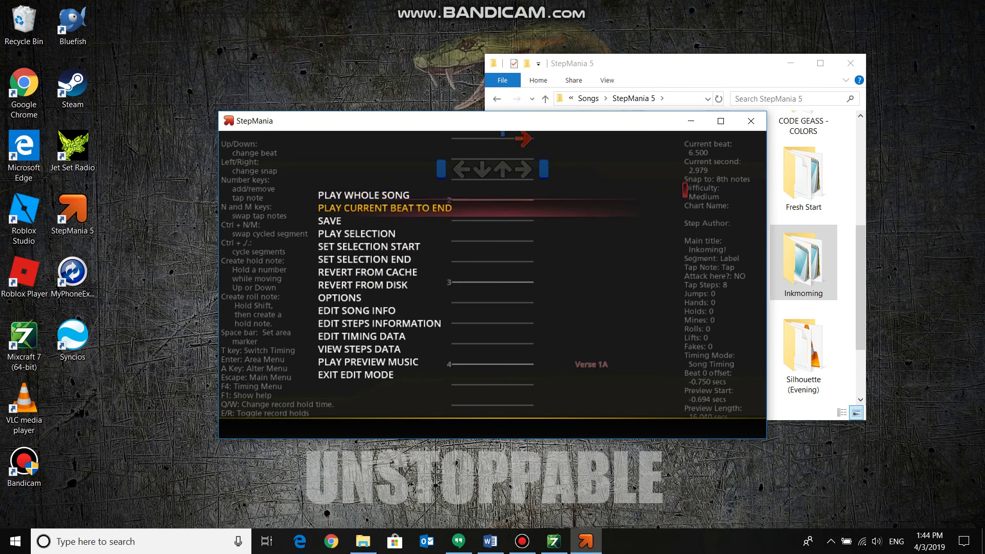
key("Down")
key("Down")
key("Down")
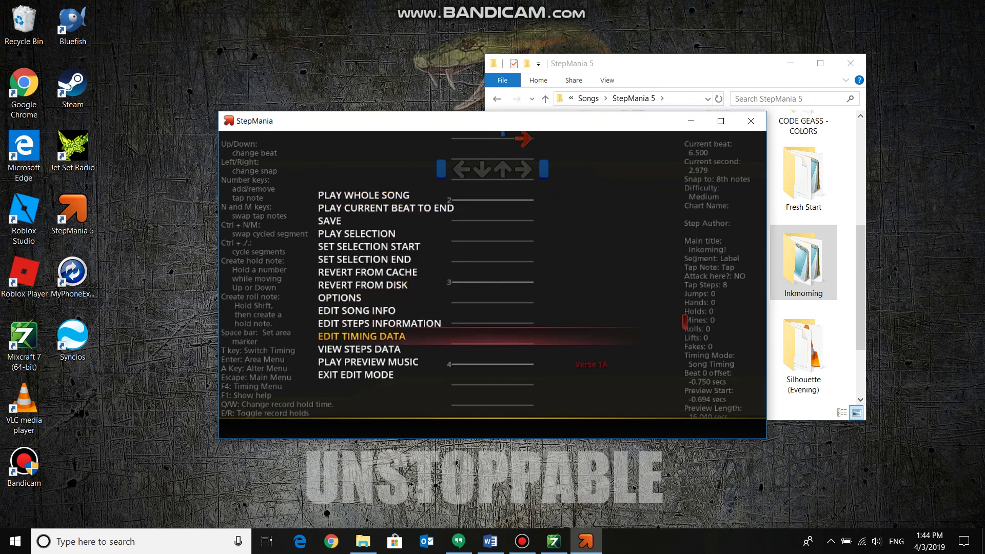
key("Return")
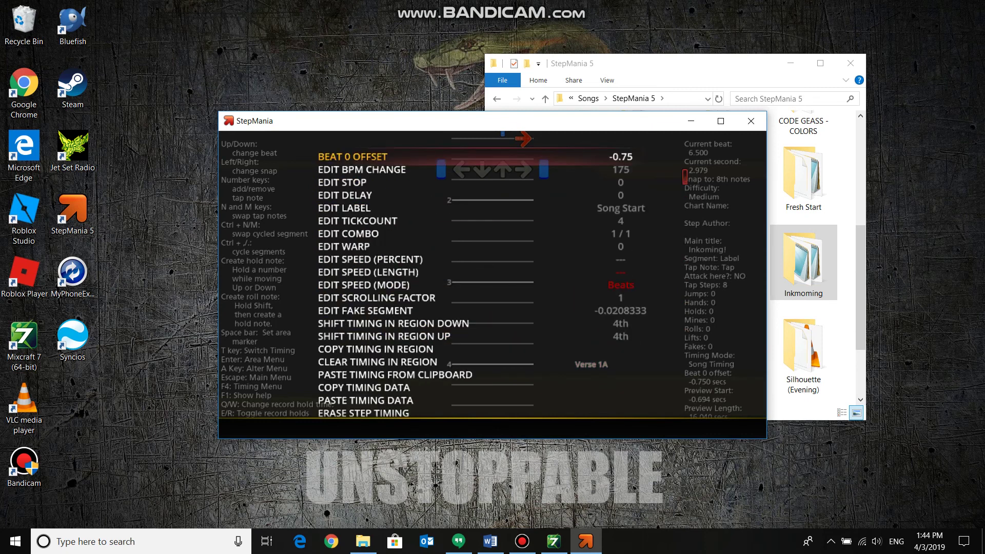
key("Return")
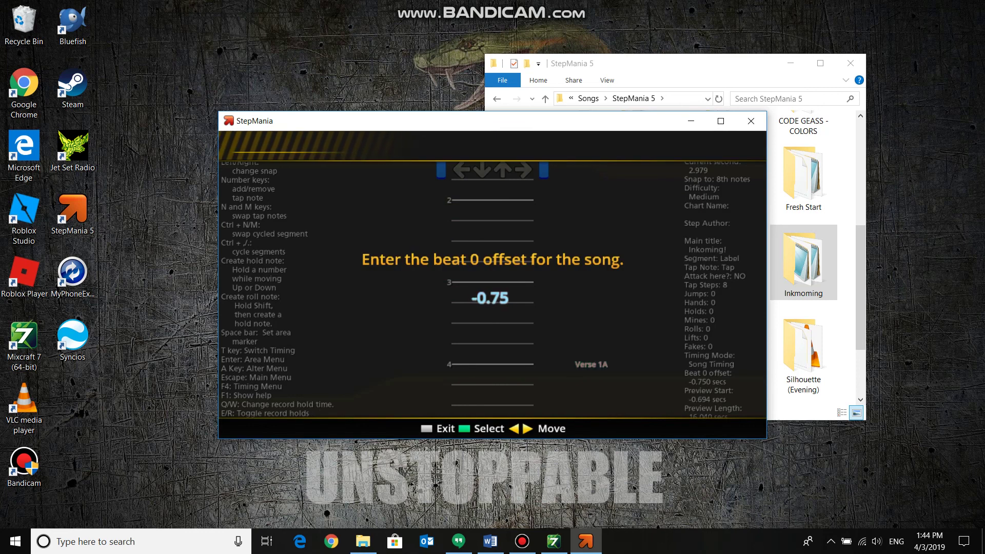
key("BackSpace")
key("BackSpace")
key("BackSpace")
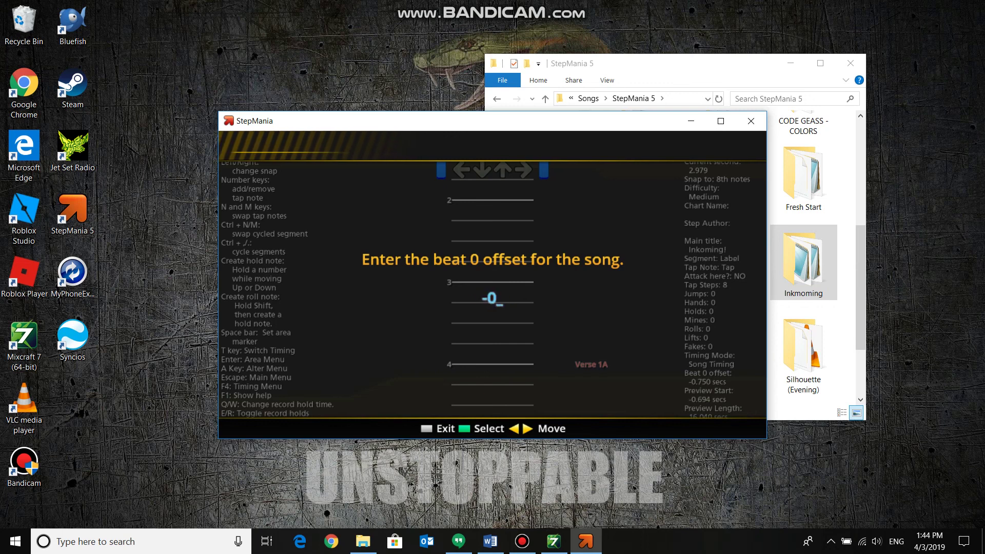
key("Return")
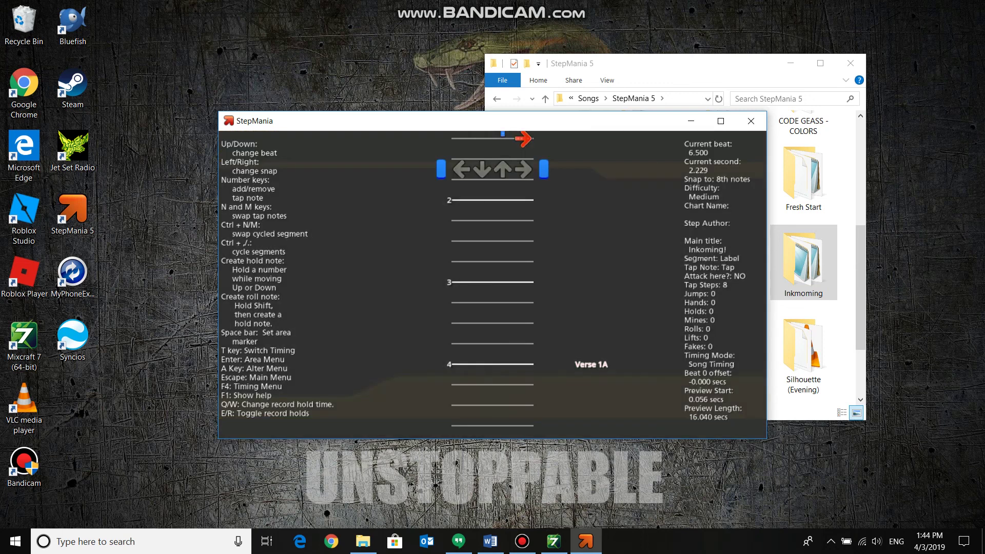
Return to beat 0, play the whole song to test the notes against the new offset, and stop the playback
key("Up")
key("Up")
key("Up")
key("Up")
key("Up")
key("Up")
key("Up")
key("Up")
key("Up")
key("Up")
key("Up")
key("Up")
key("Up")
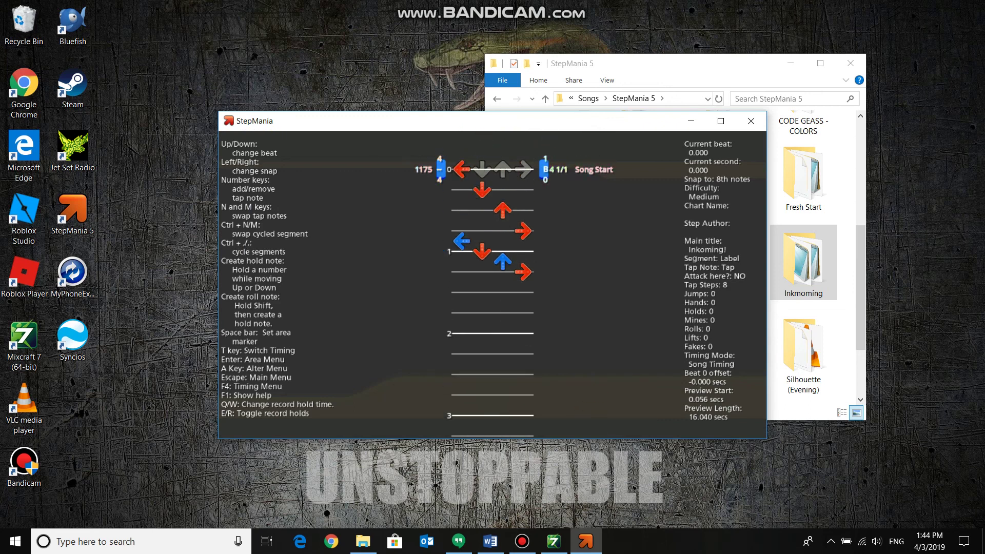
key("Escape")
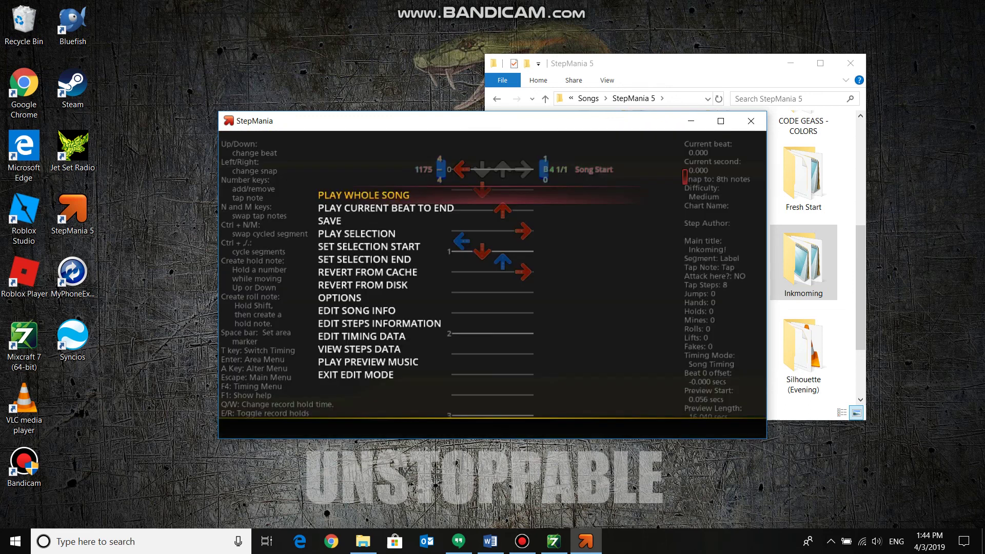
key("Return")
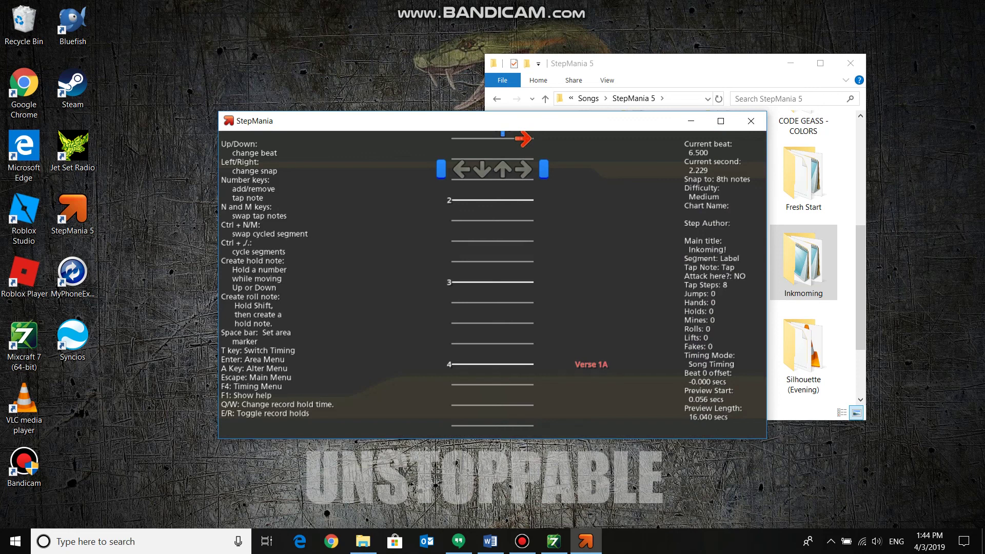
Save the song with its Medium chart
key("Return")
key("Up")
key("Up")
key("Up")
key("Up")
key("Up")
key("Up")
key("Up")
key("Up")
key("Up")
key("Up")
key("Up")
key("Return")
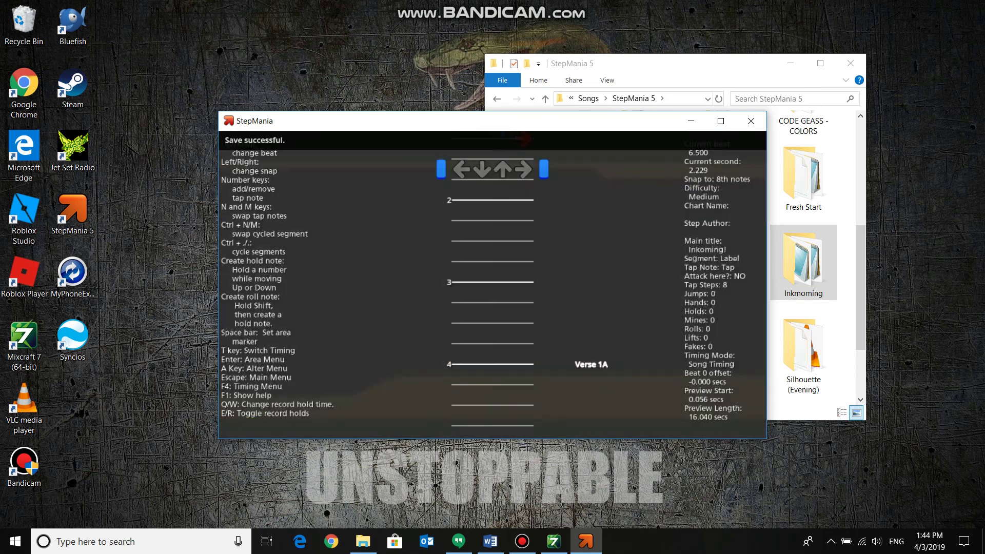
Exit edit mode and leave the Edit Song/Steps screen for the title screen
key("Return")
key("Up")
key("Return")
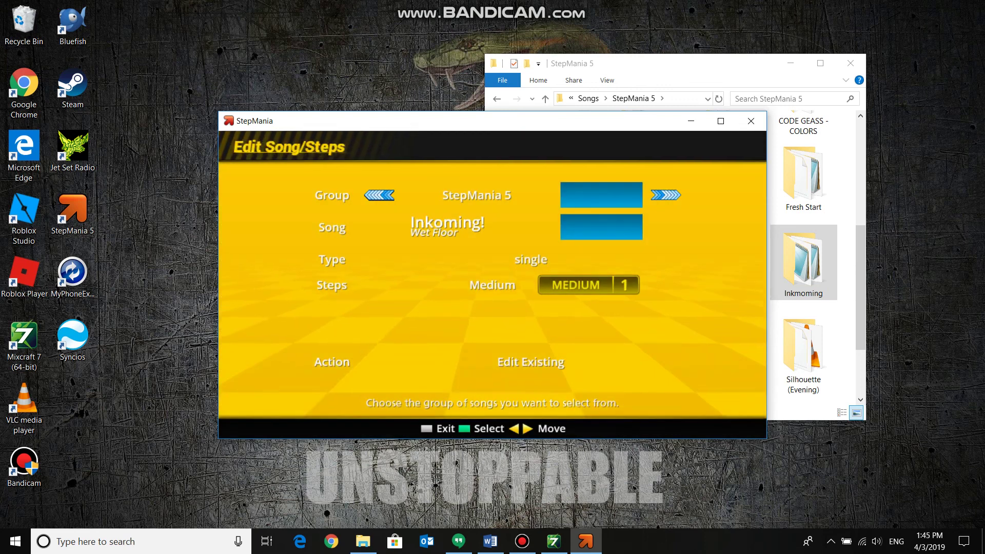
key("Escape")
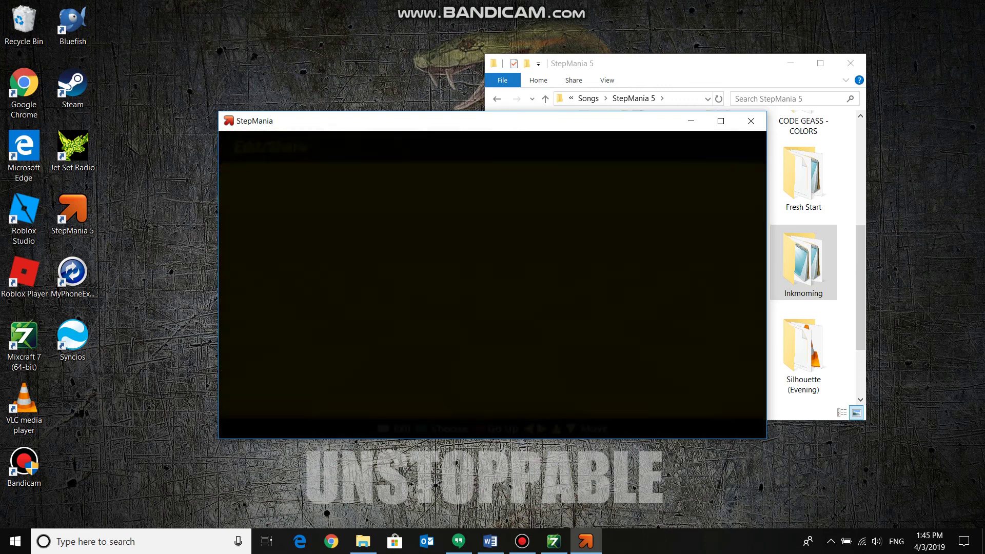
key("Escape")
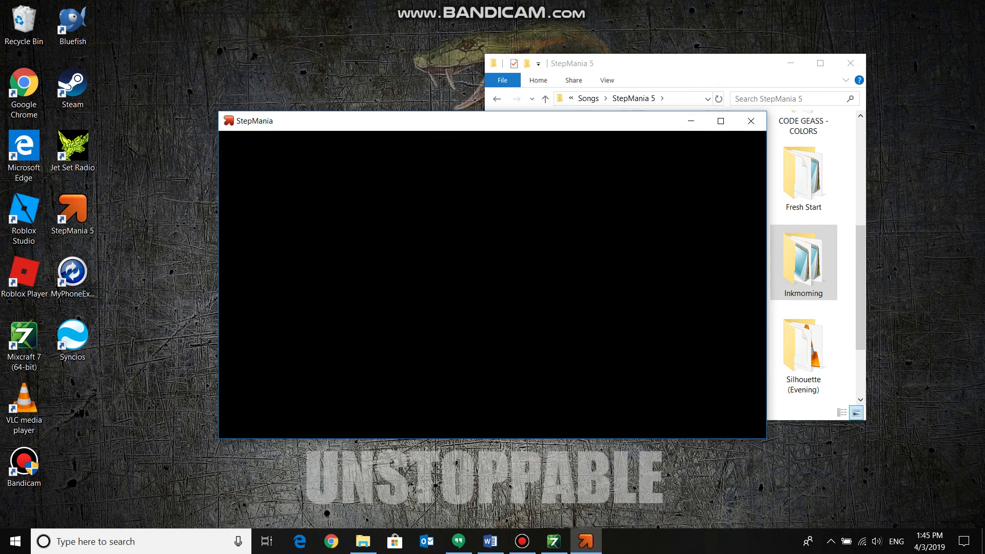
Open the key and joystick mappings in the game options
key("Down")
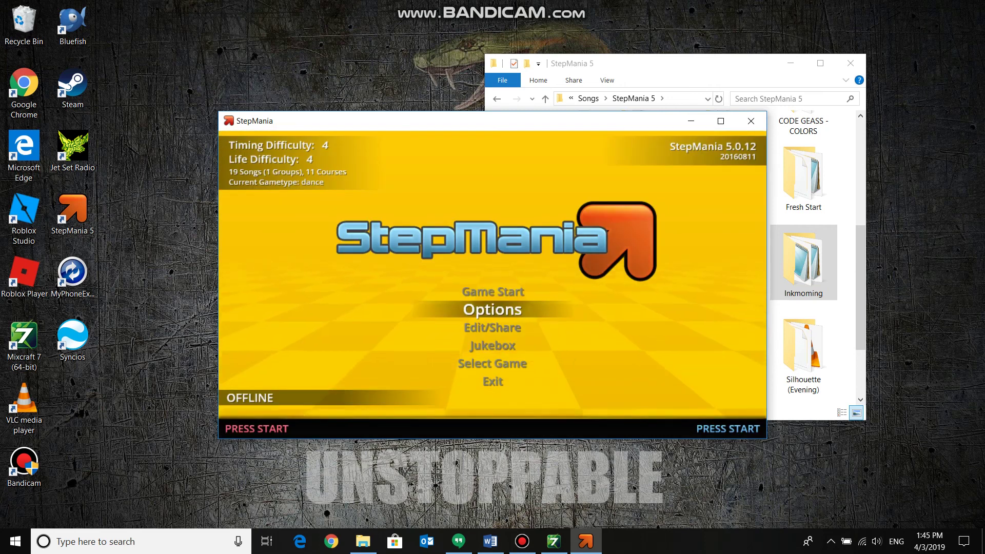
key("Return")
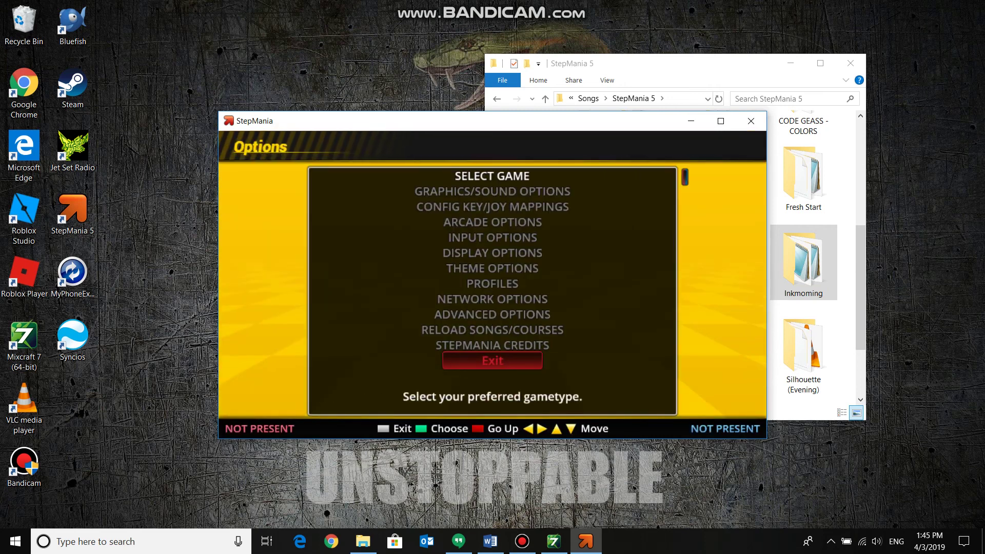
key("Down")
key("Down")
key("Return")
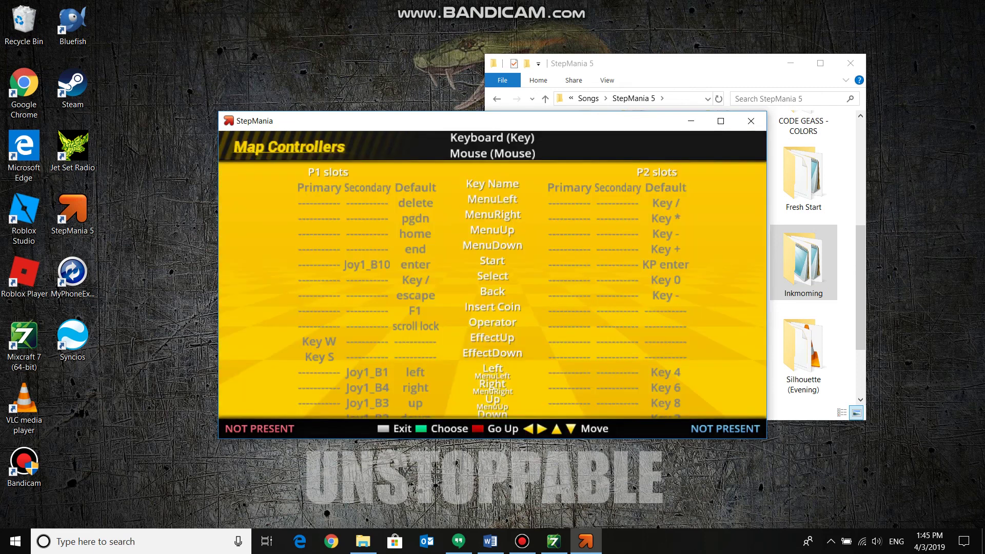
Examine the controller mappings of both players from the menu controls to the arrow directions, and leave the mapping screen
key("Down")
key("Down")
key("Down")
key("Down")
key("Down")
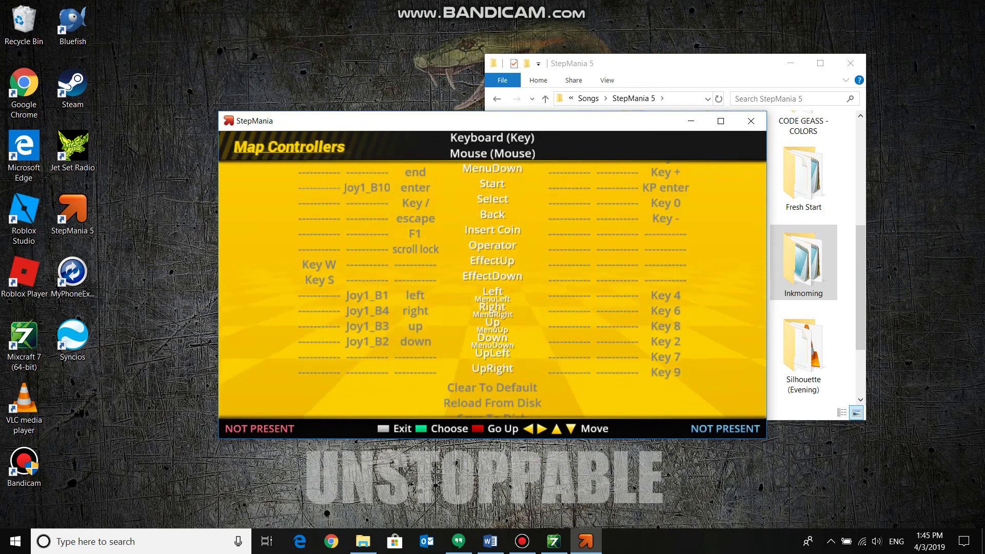
key("Down")
key("Down")
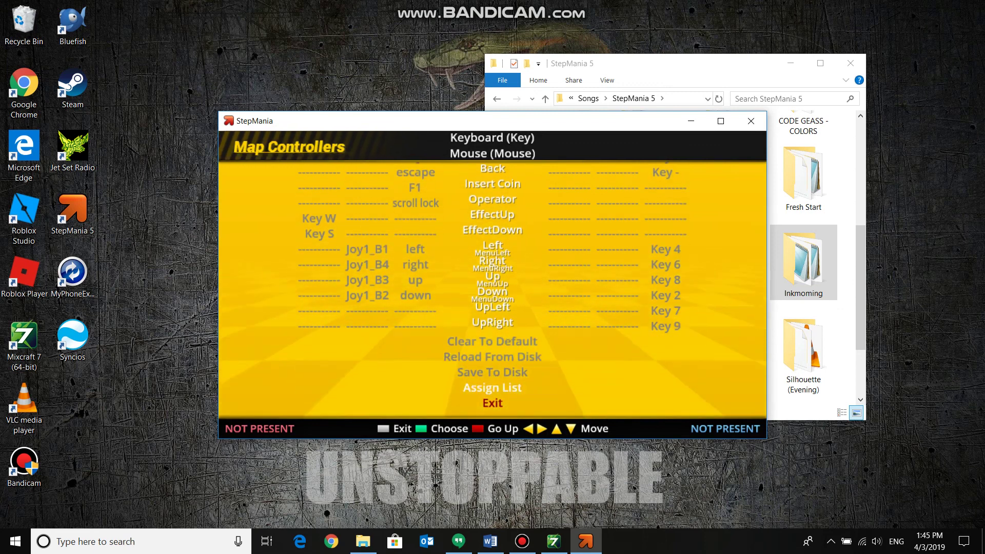
key("Up")
key("Up")
key("Up")
key("Up")
key("Up")
key("Up")
key("Up")
key("Up")
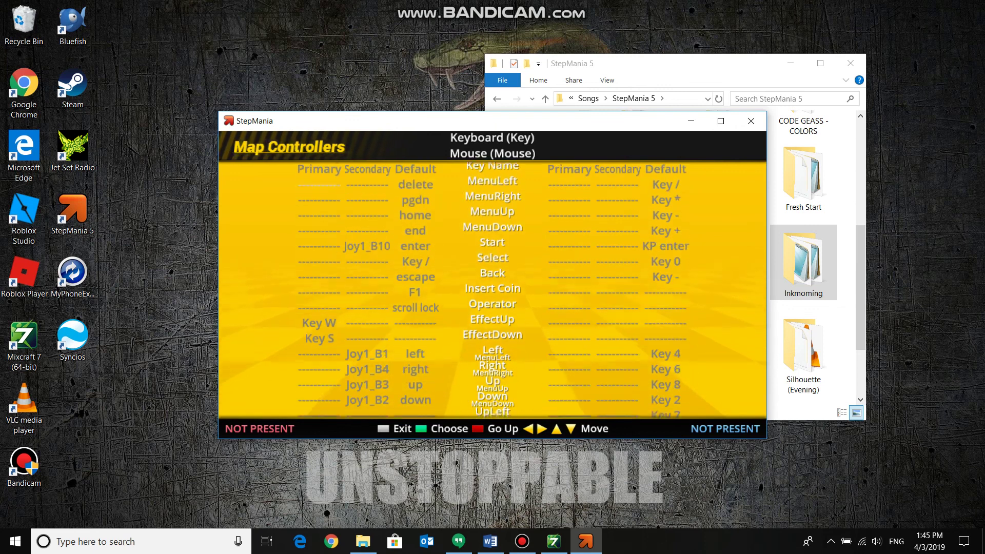
key("Down")
key("Down")
key("Down")
key("Down")
key("Down")
key("Down")
key("Down")
key("Down")
key("Down")
key("Down")
key("Down")
key("Down")
key("Down")
key("Down")
key("Down")
key("Down")
key("Down")
key("Down")
key("Down")
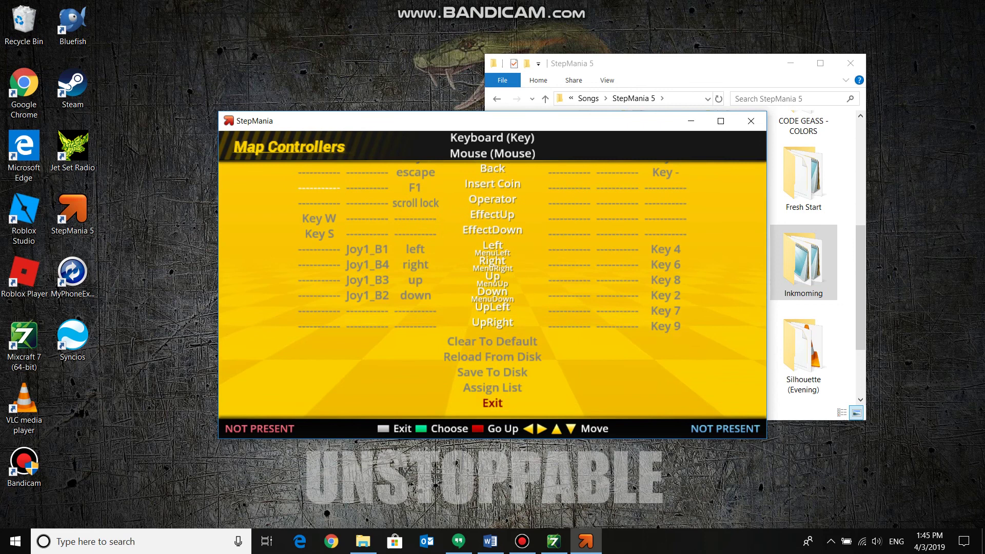
key("Return")
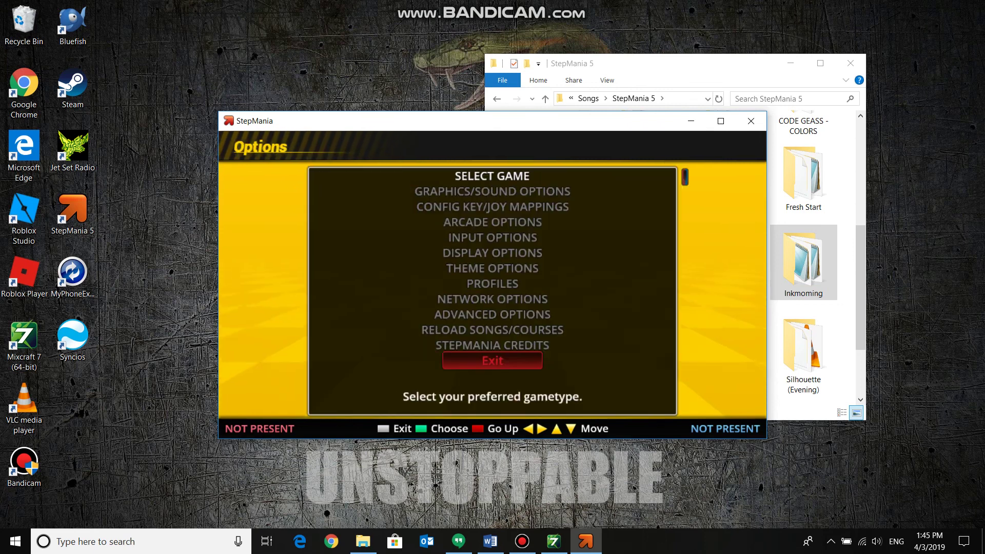
Leave the options and start a game as player 1, proceeding to the music selection
key("Down")
key("Down")
key("Down")
key("Up")
key("Return")
key("Return")
key("Return")
key("Return")
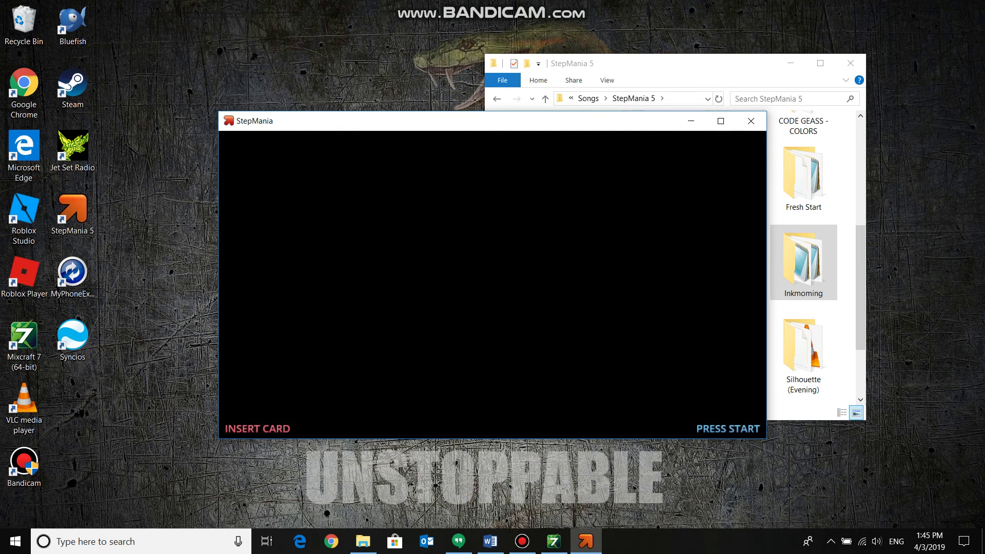
Browse the song list toward Inkoming! by Wet Floor
key("Right")
key("Right")
key("Right")
key("Right")
key("Right")
key("Right")
key("Right")
key("Right")
key("Right")
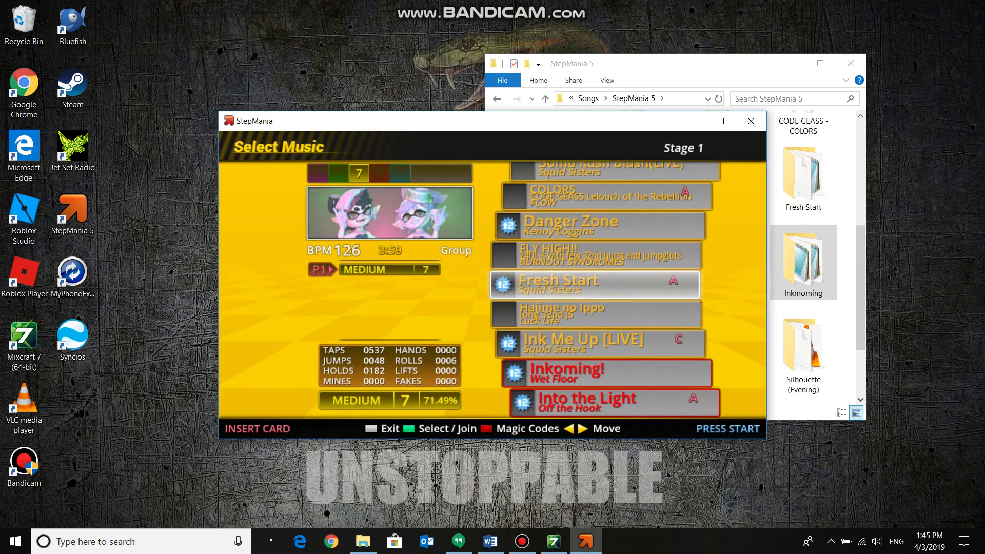